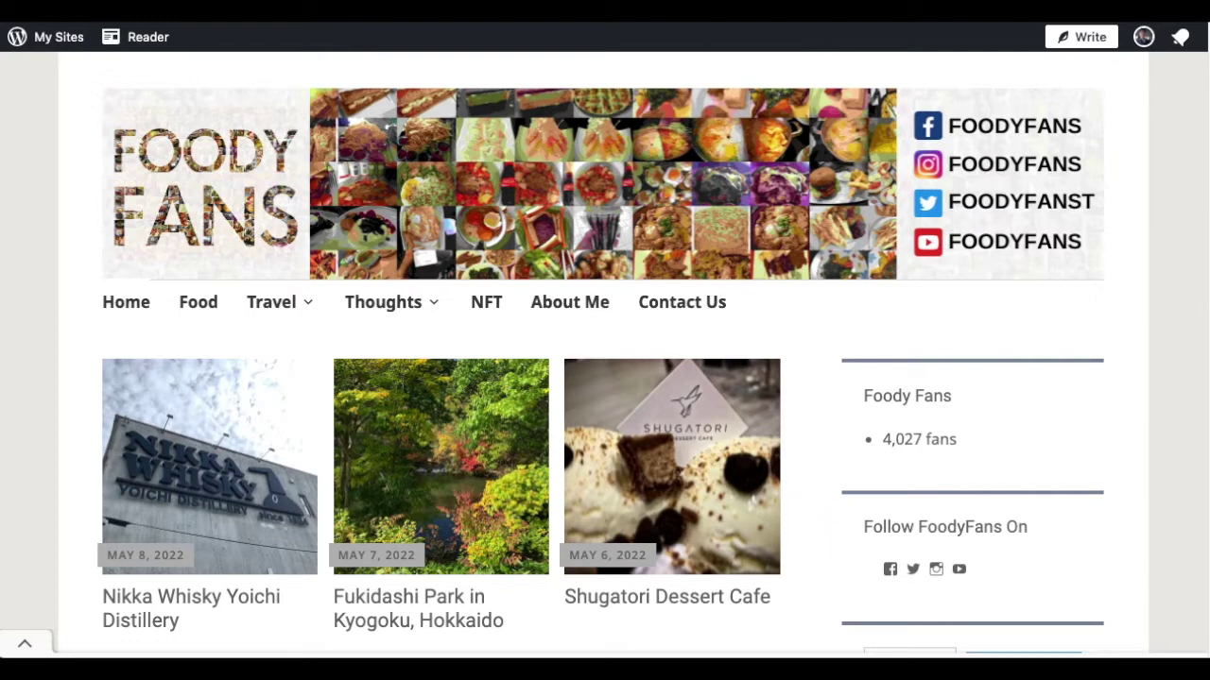
Step: Scroll the Shugatori Dessert Cafe post past its ads to the 'Stay tuned' email sign-up
scroll(1160, 151, "down", 15)
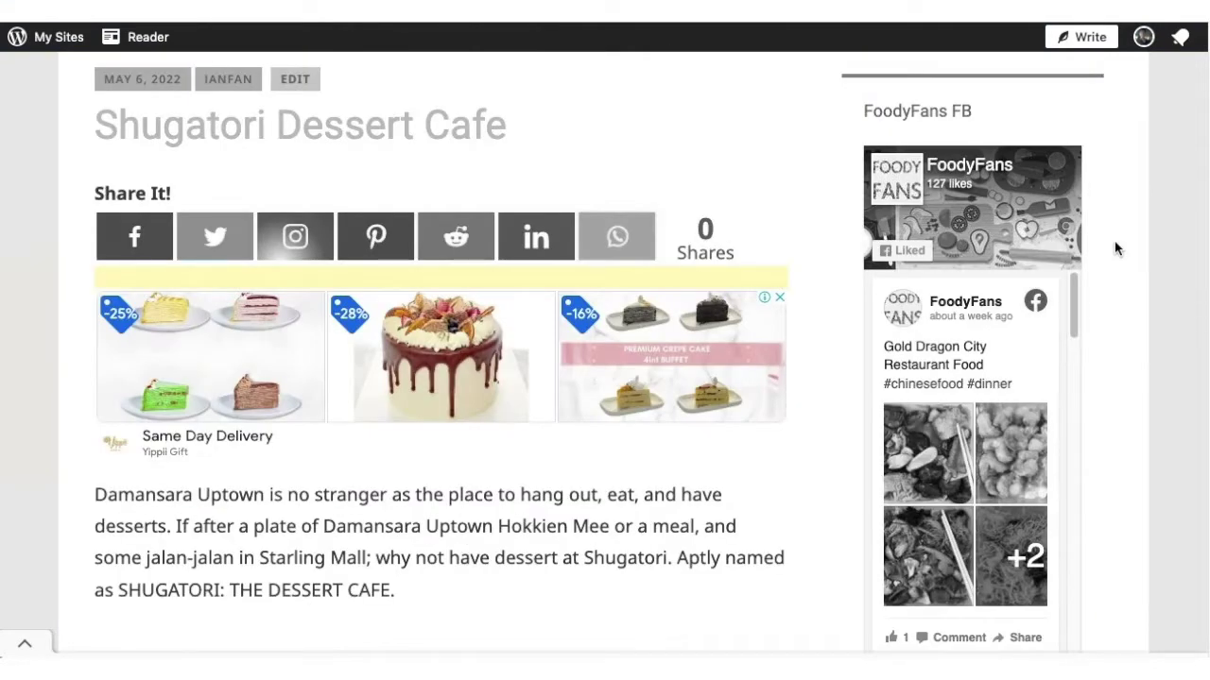
scroll(1116, 249, "down", 10)
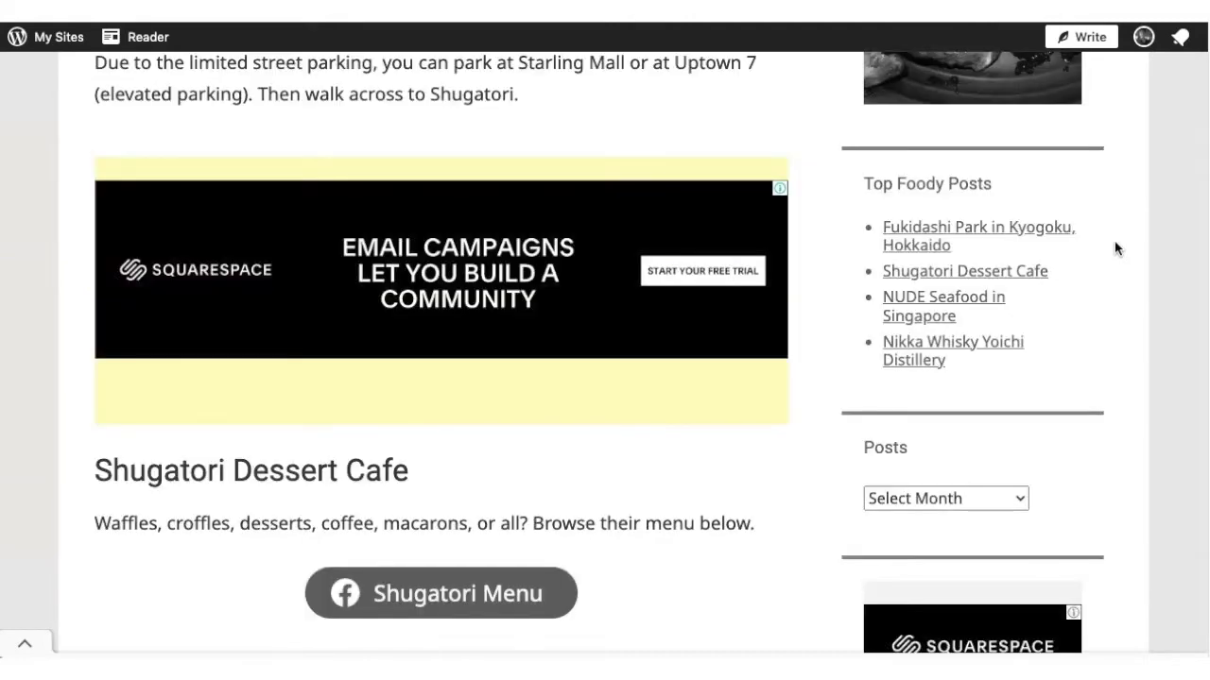
scroll(1115, 249, "down", 8)
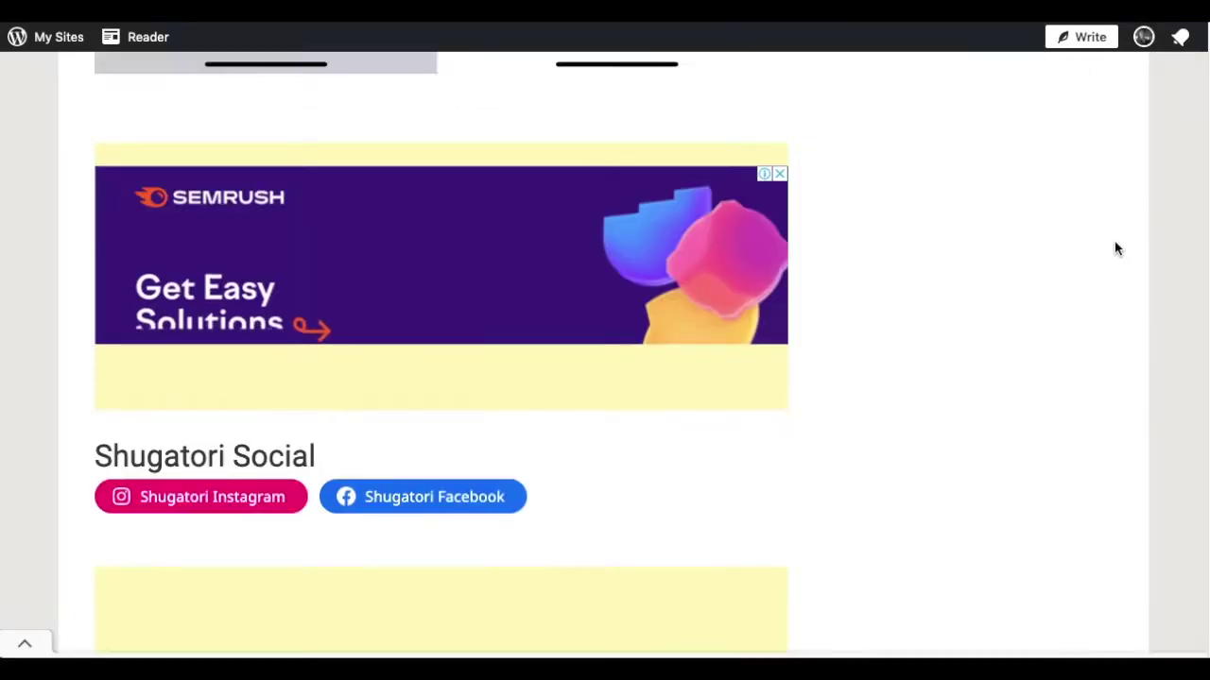
scroll(1115, 249, "down", 3)
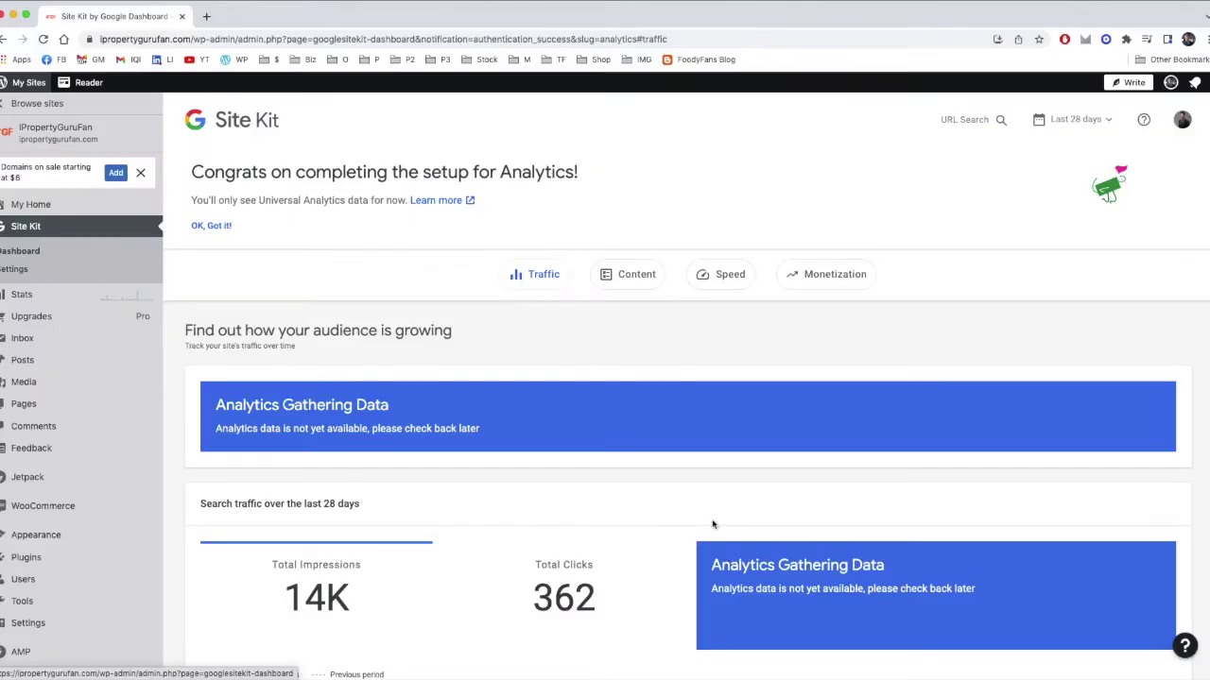
Step: Scroll the Site Kit dashboard to the Monetization section and start connecting AdSense
scroll(1201, 477, "down", 3)
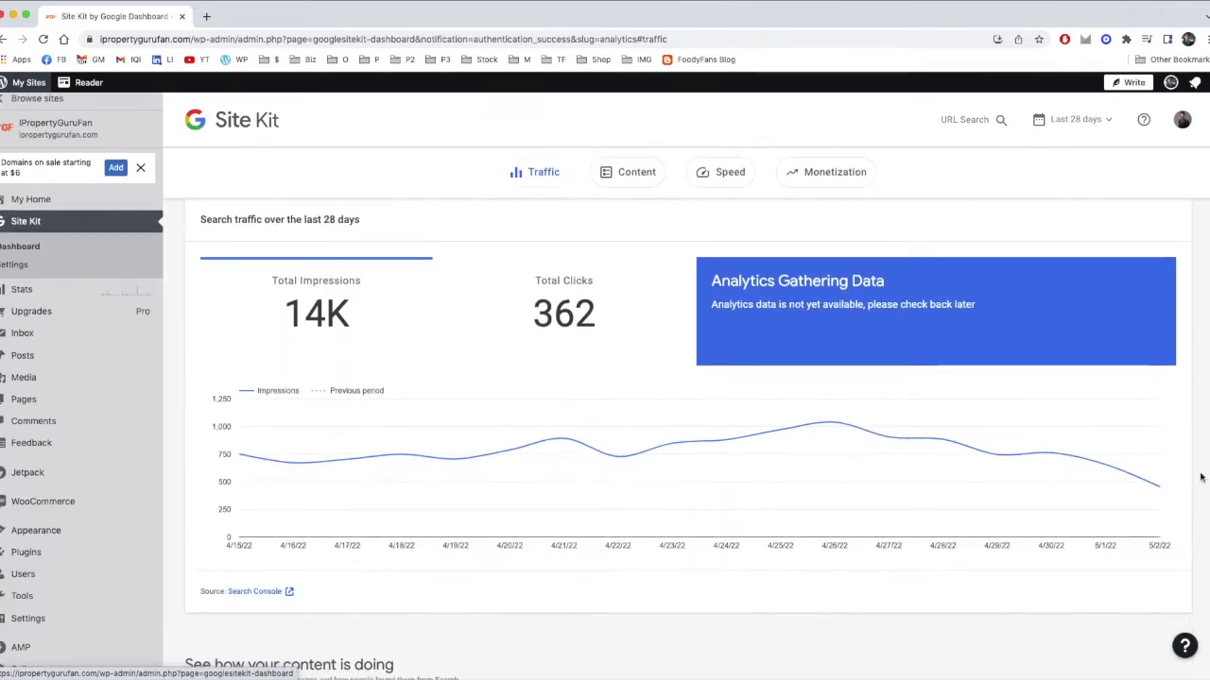
scroll(1201, 477, "down", 5)
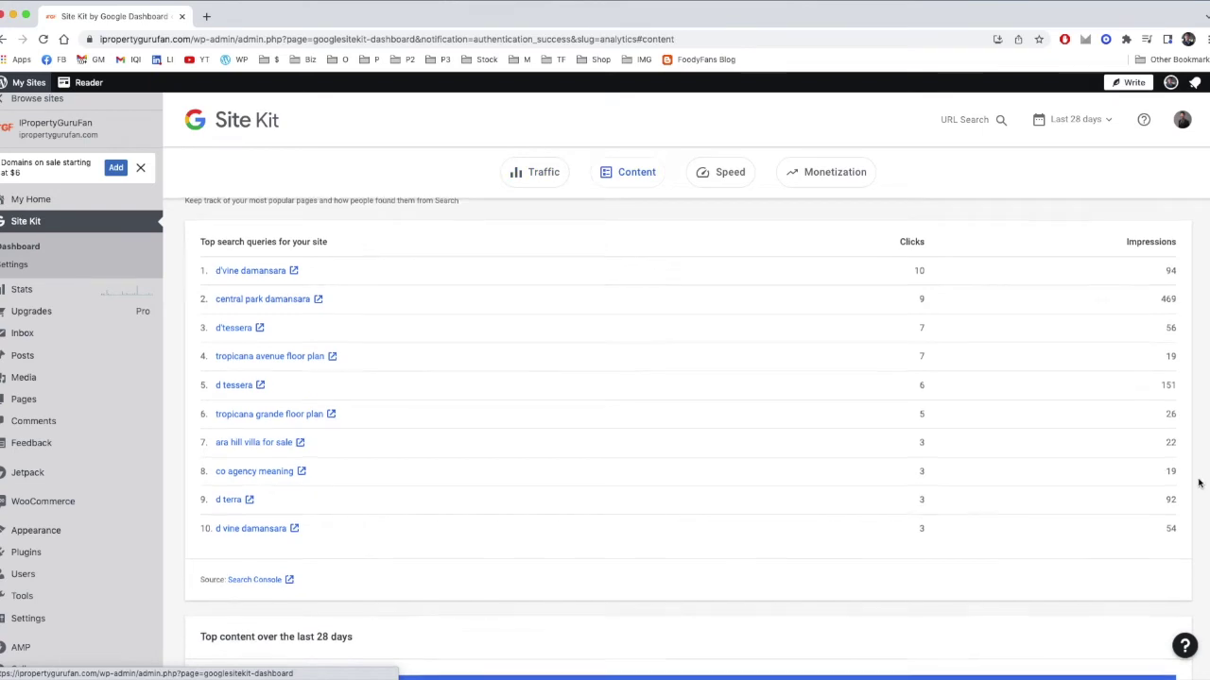
scroll(1200, 480, "down", 3)
scroll(1198, 483, "down", 4)
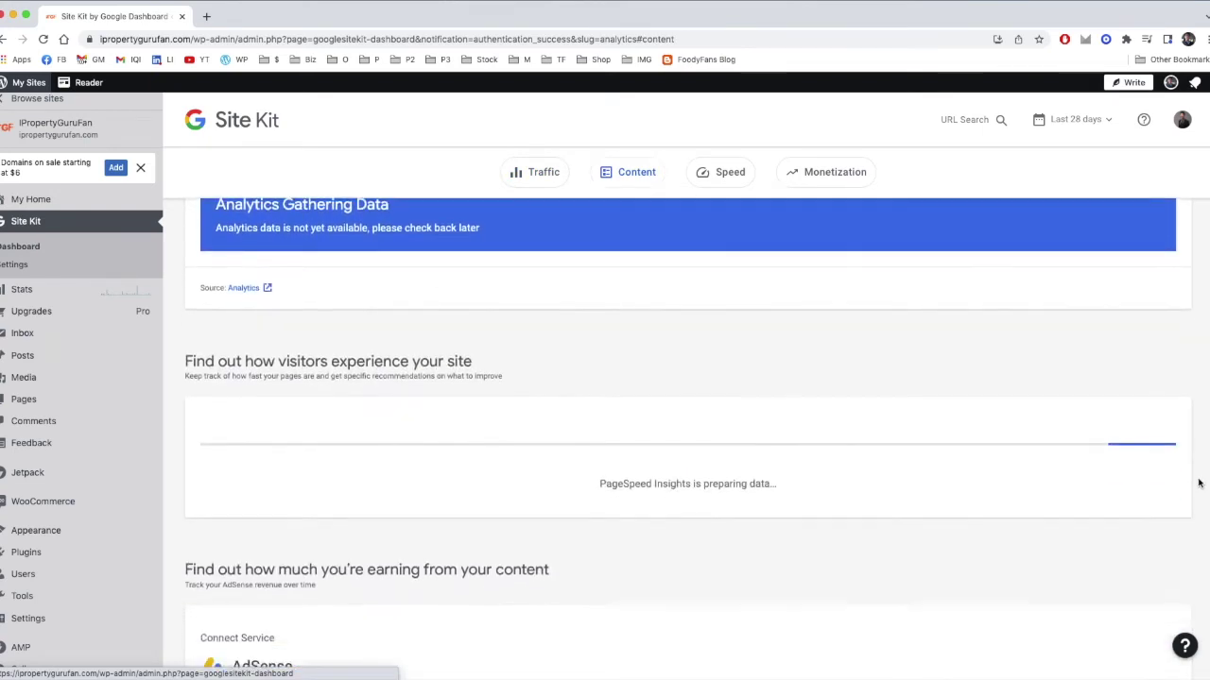
scroll(1198, 483, "down", 1)
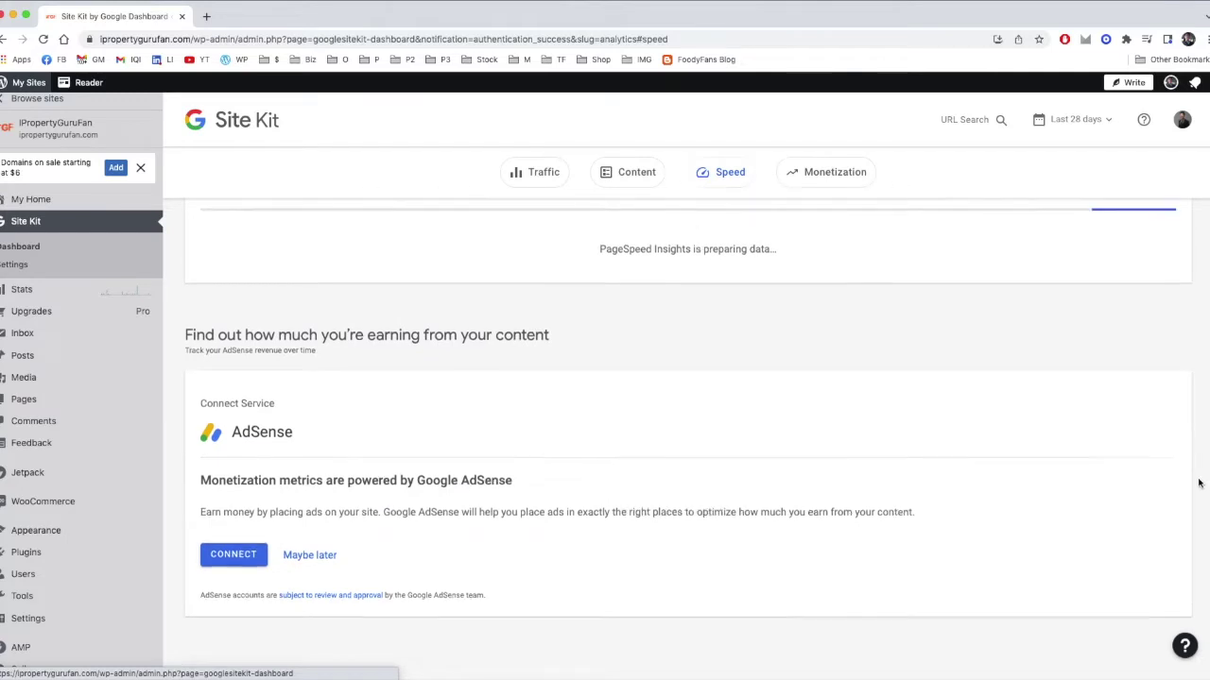
scroll(1198, 483, "down", 2)
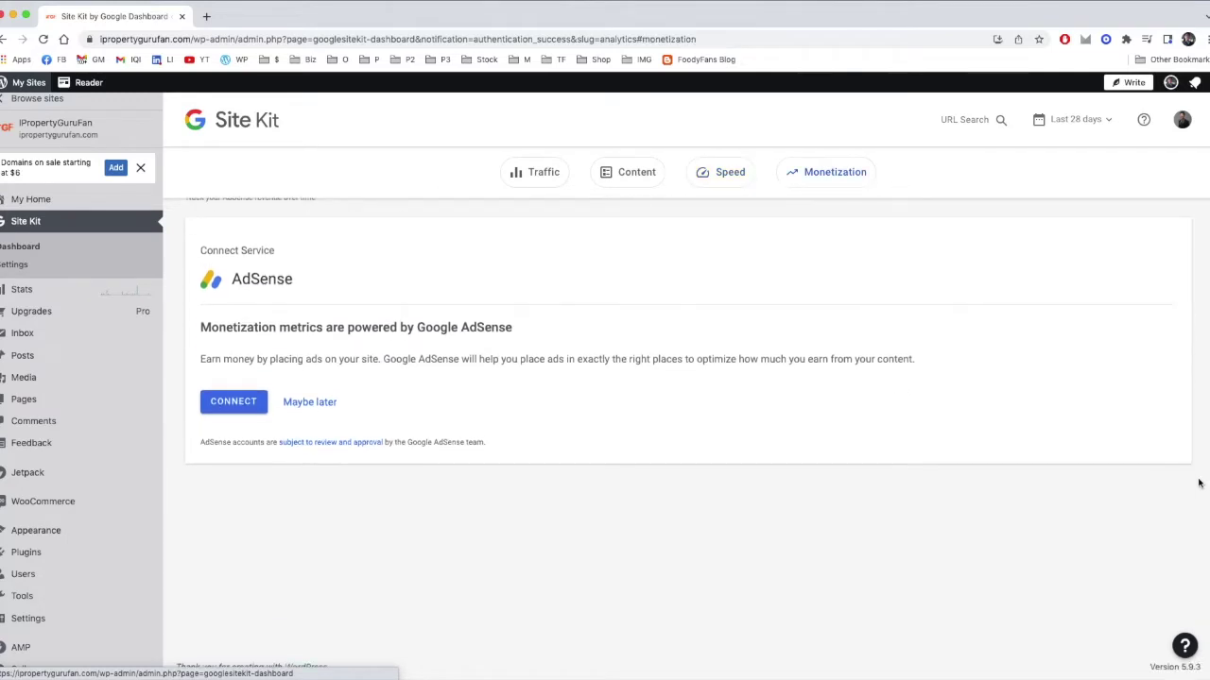
left_click(249, 407)
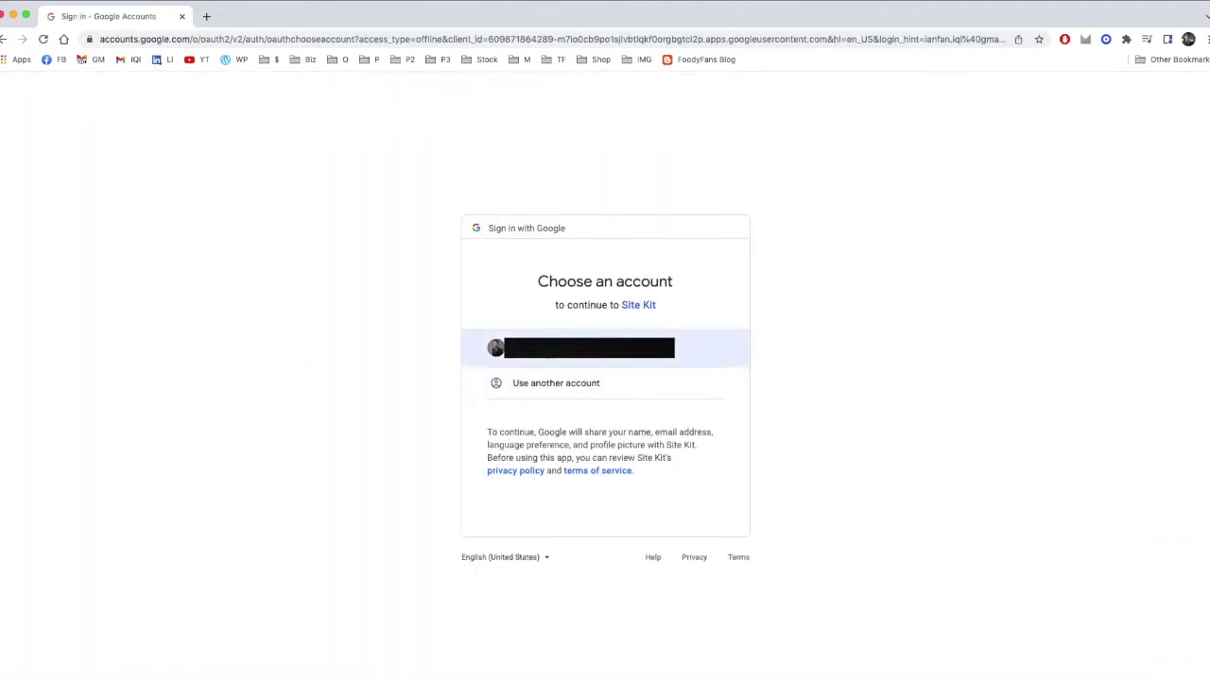
Step: Sign in with the Google account, grant access, allow AdSense code placement, and add the site to AdSense
left_click(680, 348)
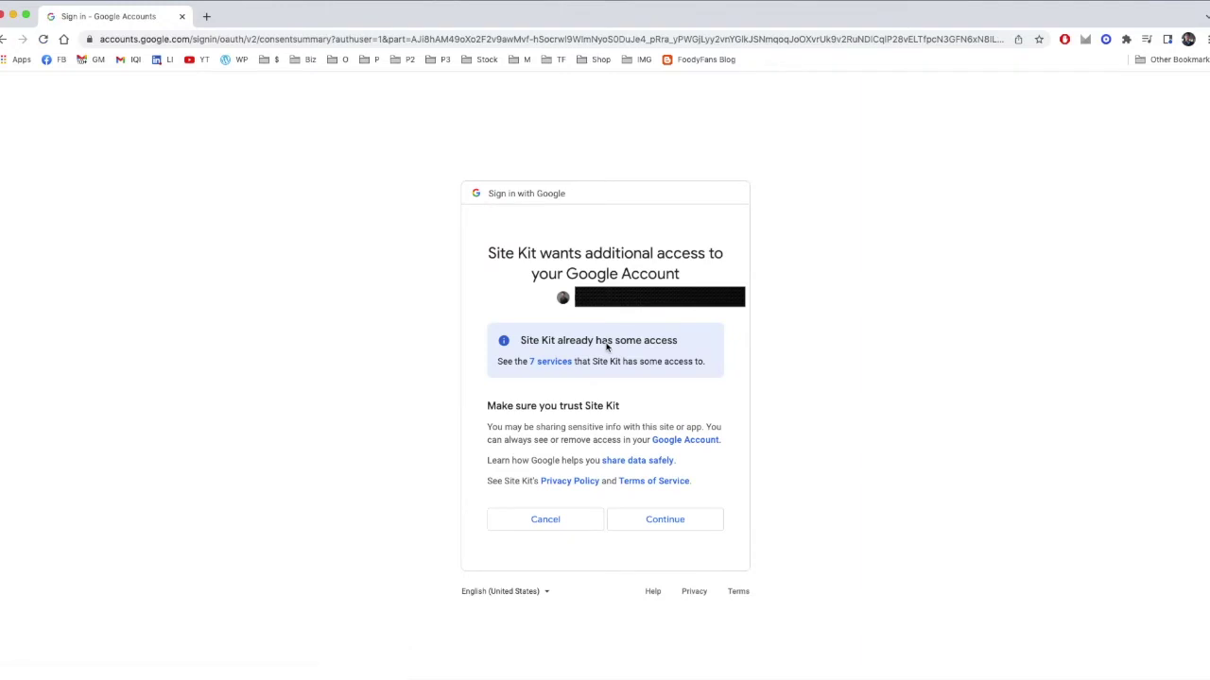
left_click(675, 525)
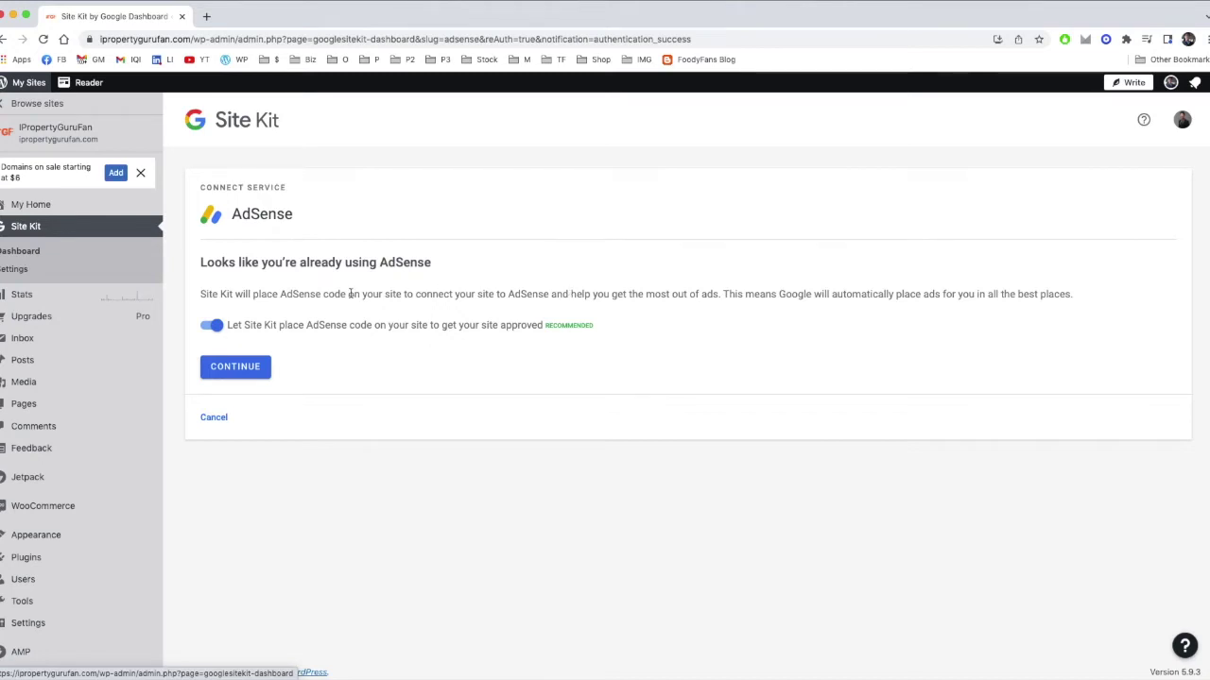
left_click(259, 374)
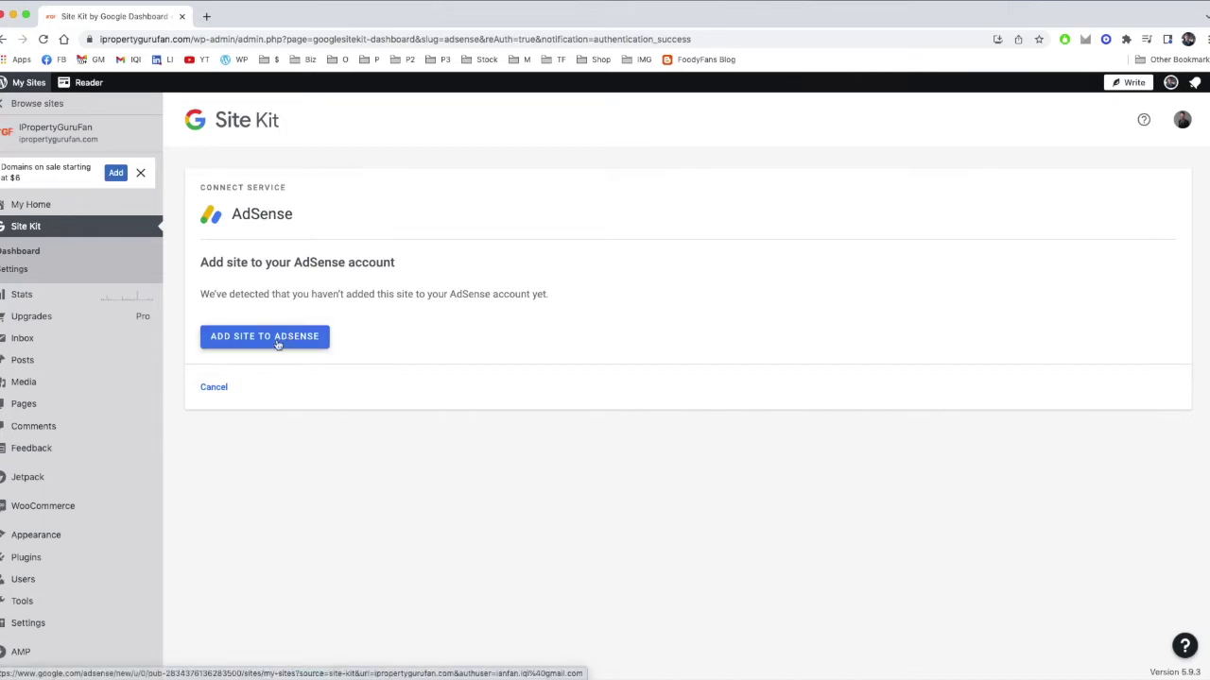
left_click(281, 337)
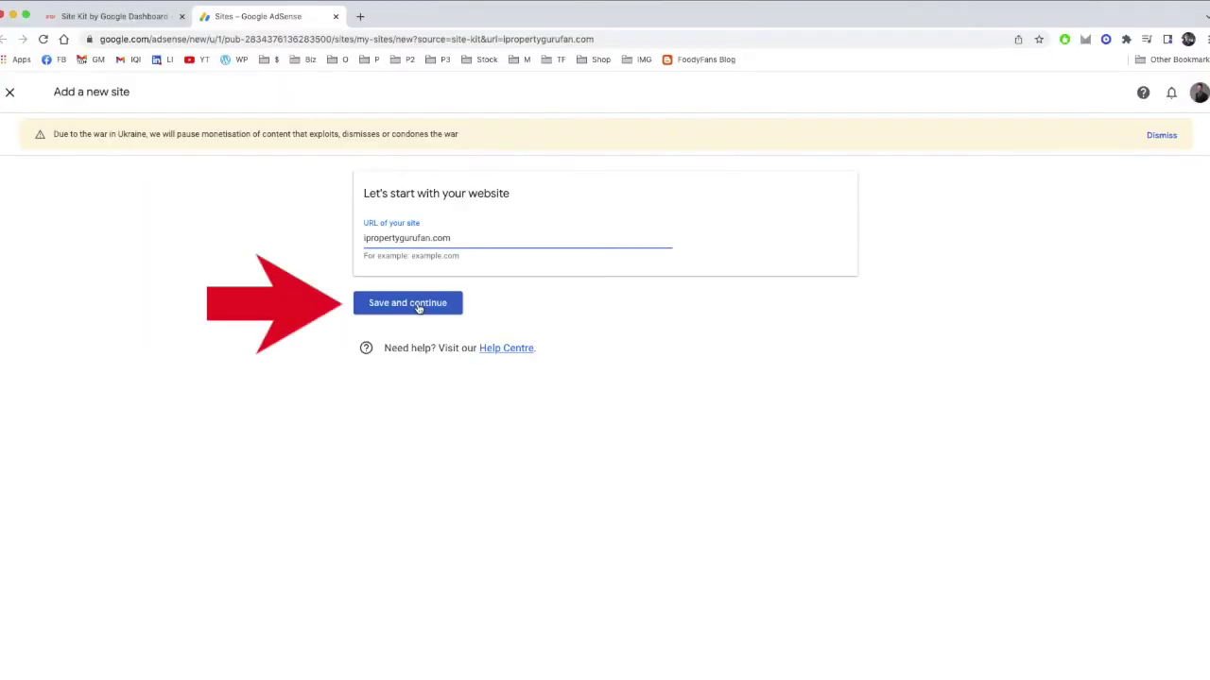
Step: Save ipropertygurufan.com, request its review, and return to the Sites list
left_click(419, 306)
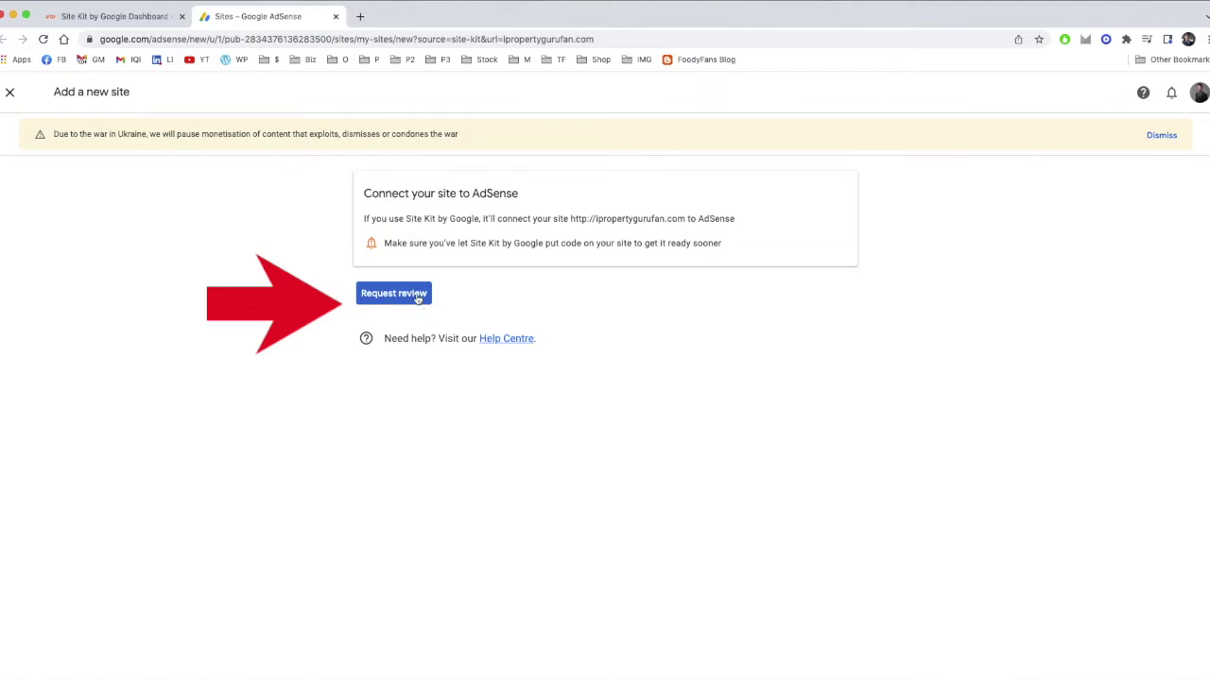
left_click(417, 295)
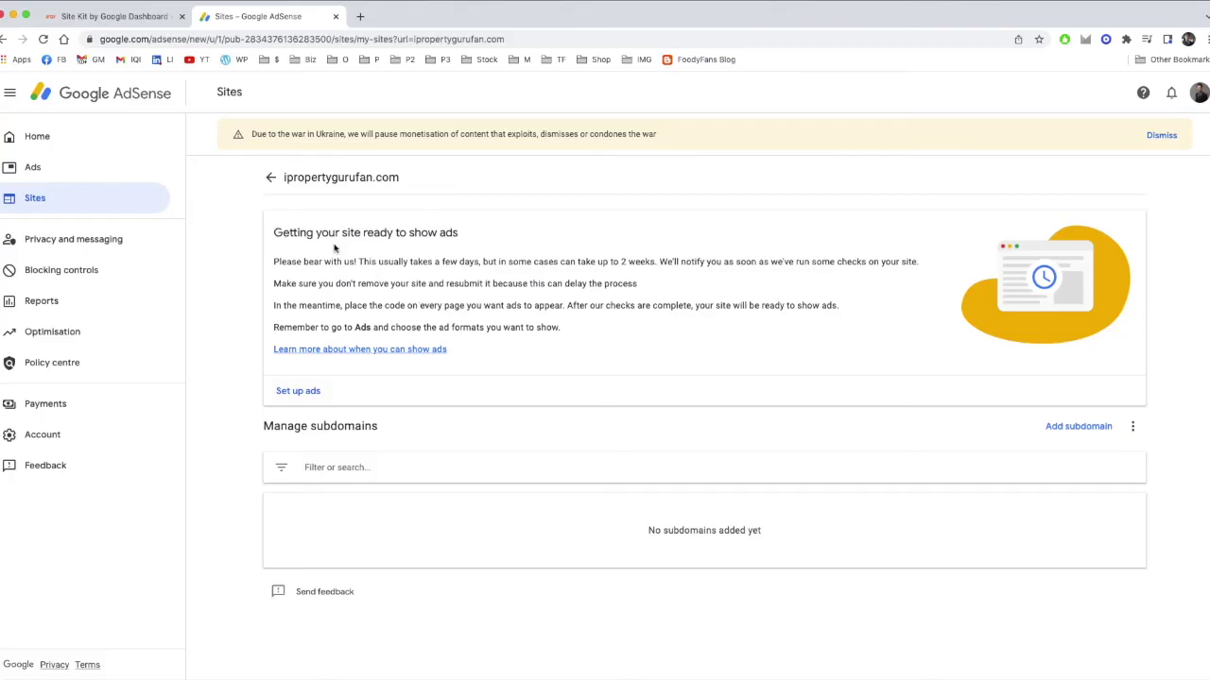
left_click(270, 179)
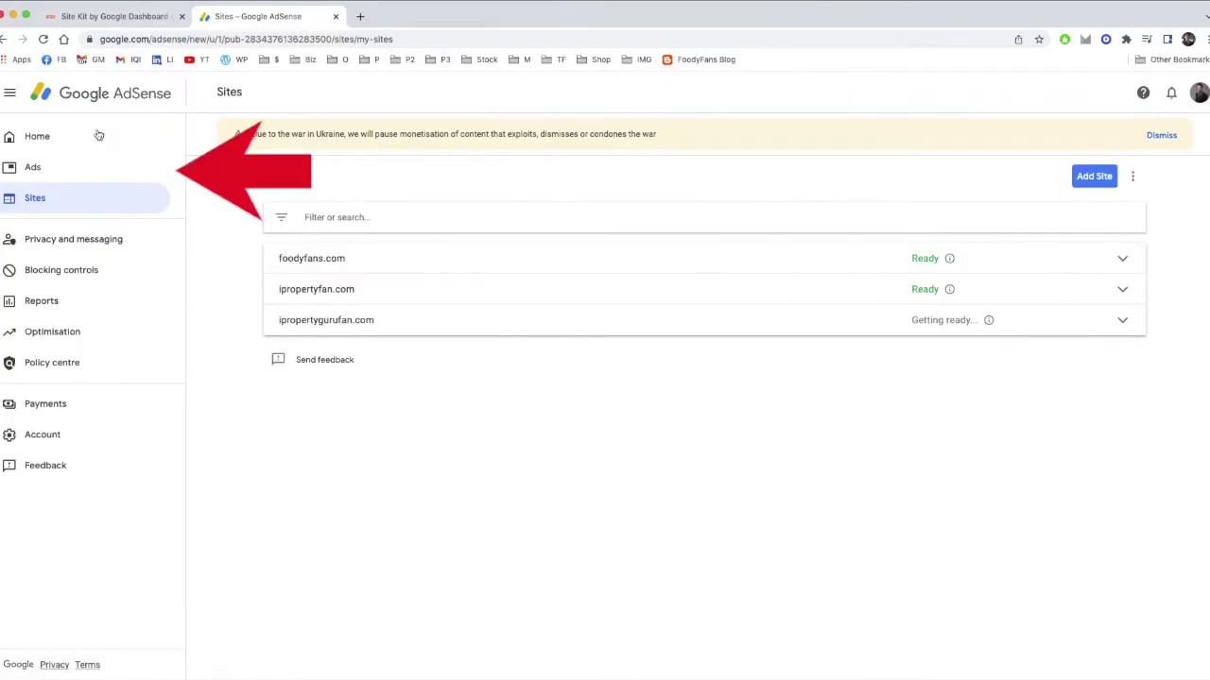
Step: Turn on auto ads for ipropertygurufan.com from the Ads overview and show its ad formats
left_click(79, 167)
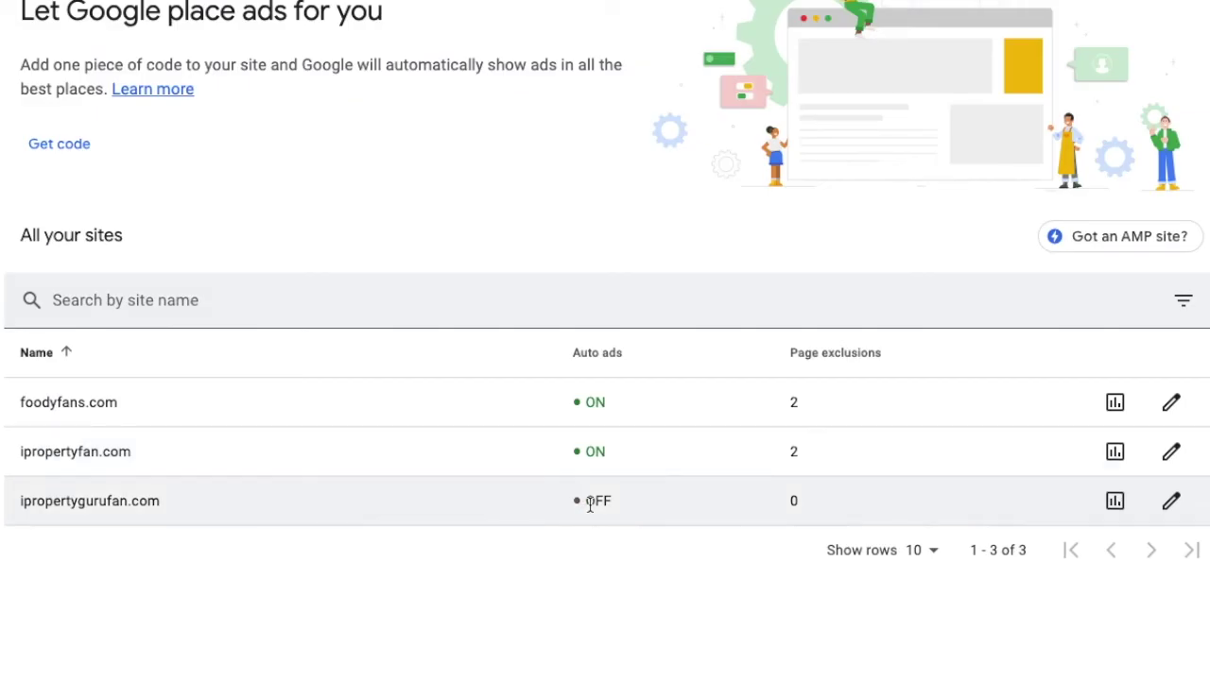
double_click(589, 503)
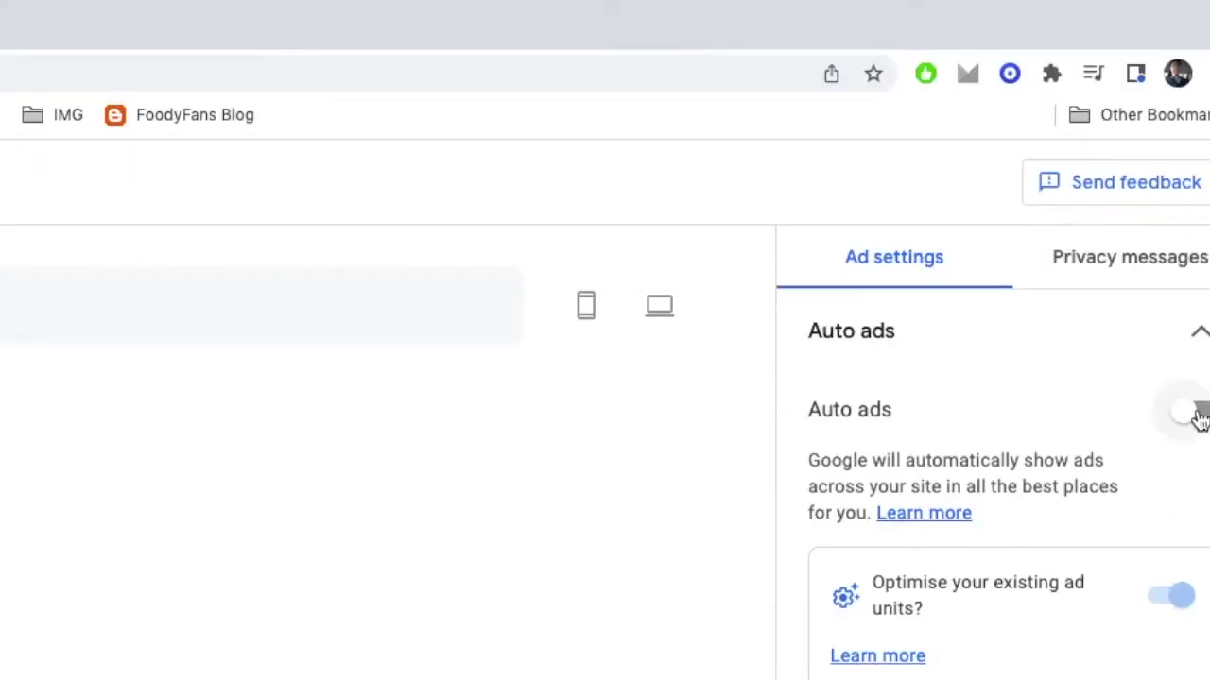
left_click(1197, 417)
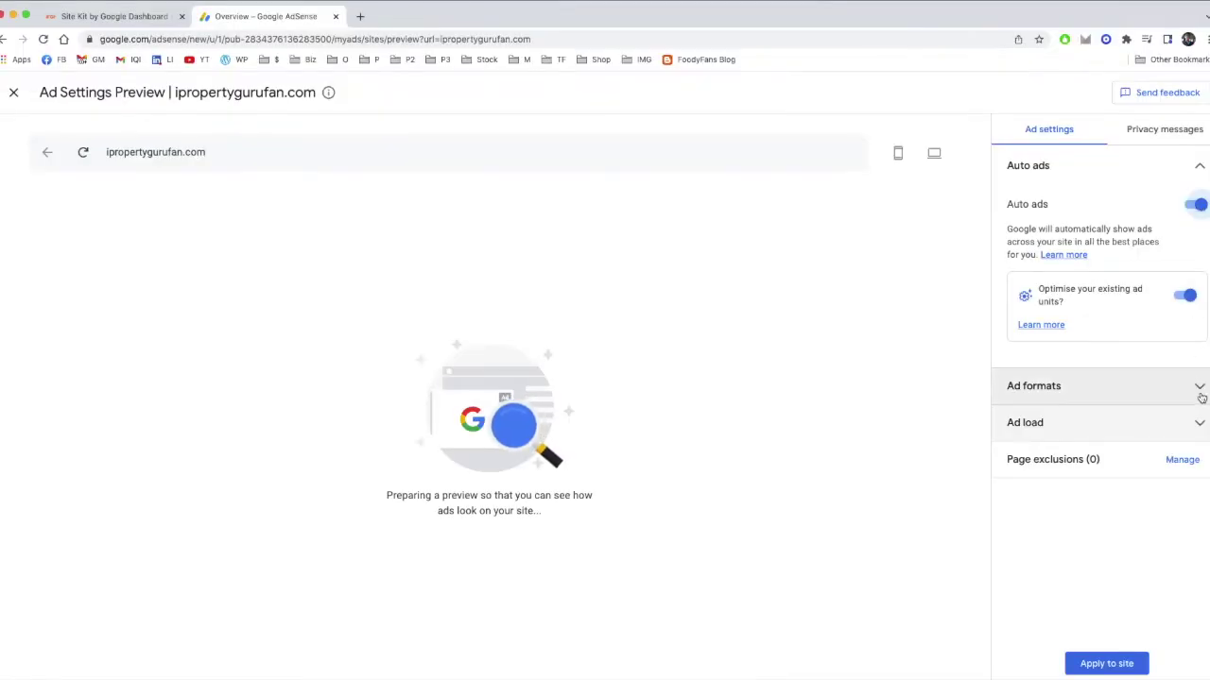
left_click(1200, 393)
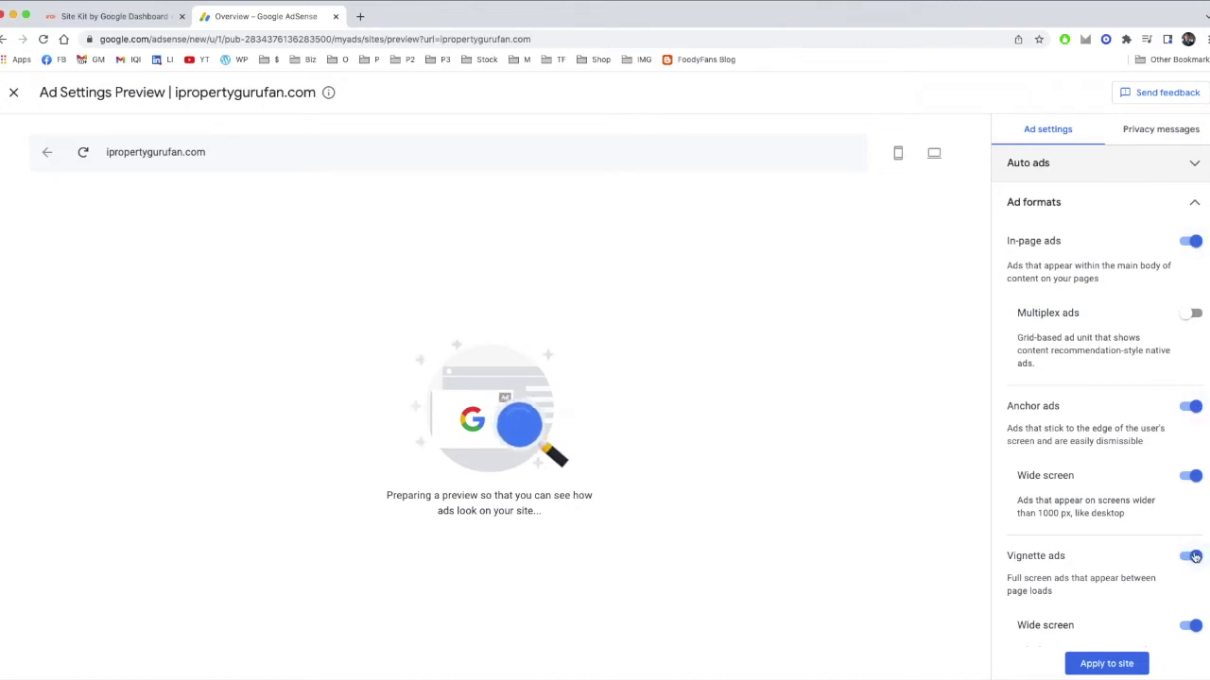
Step: Turn off Vignette and In-page ads, expand Ad load, and view the page exclusions
scroll(1195, 557, "down", 2)
left_click(1196, 445)
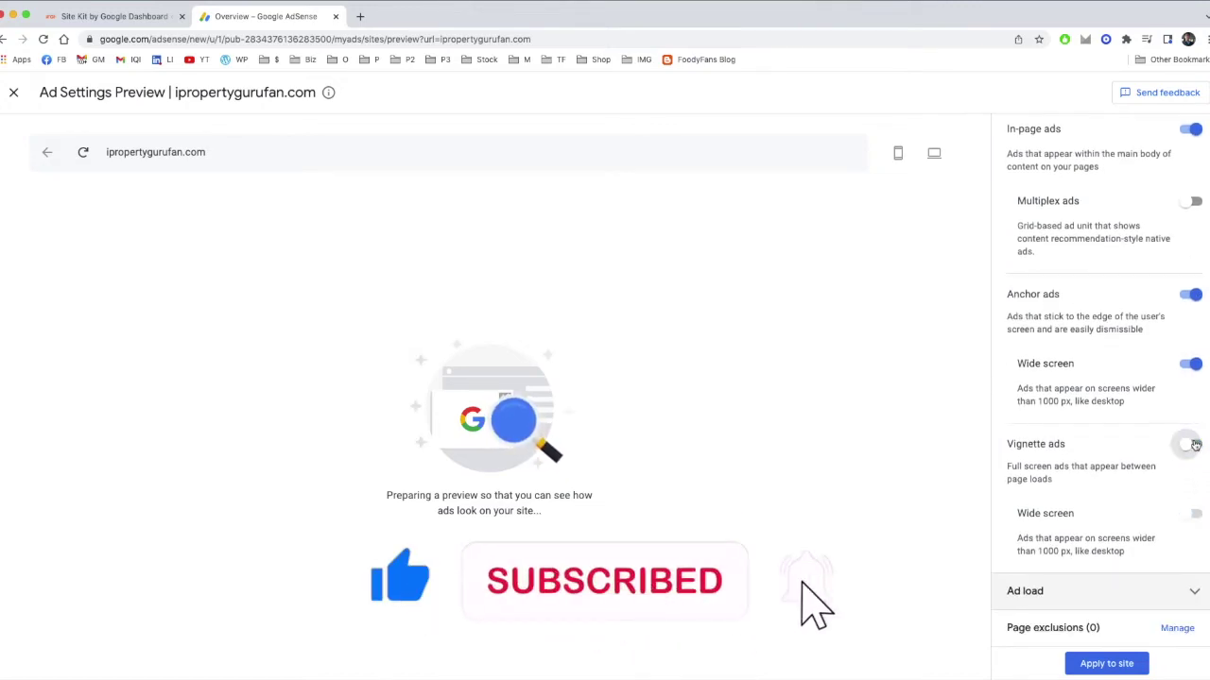
scroll(1195, 445, "up", 1)
left_click(1190, 188)
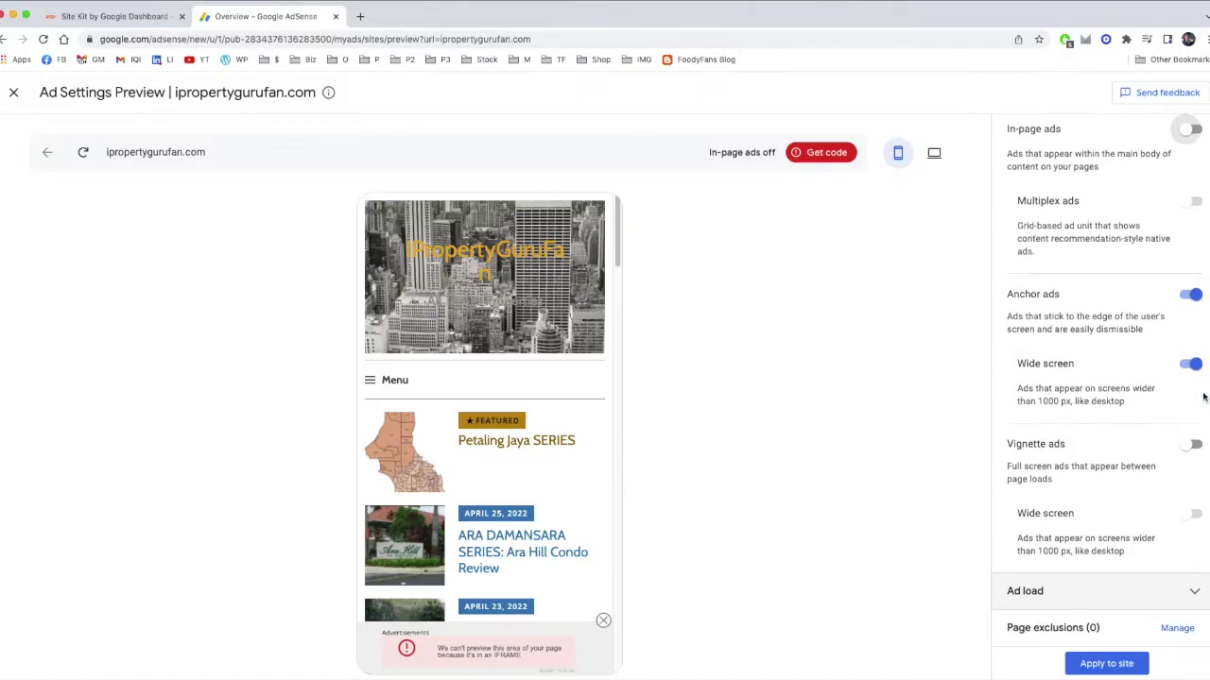
left_click(1192, 593)
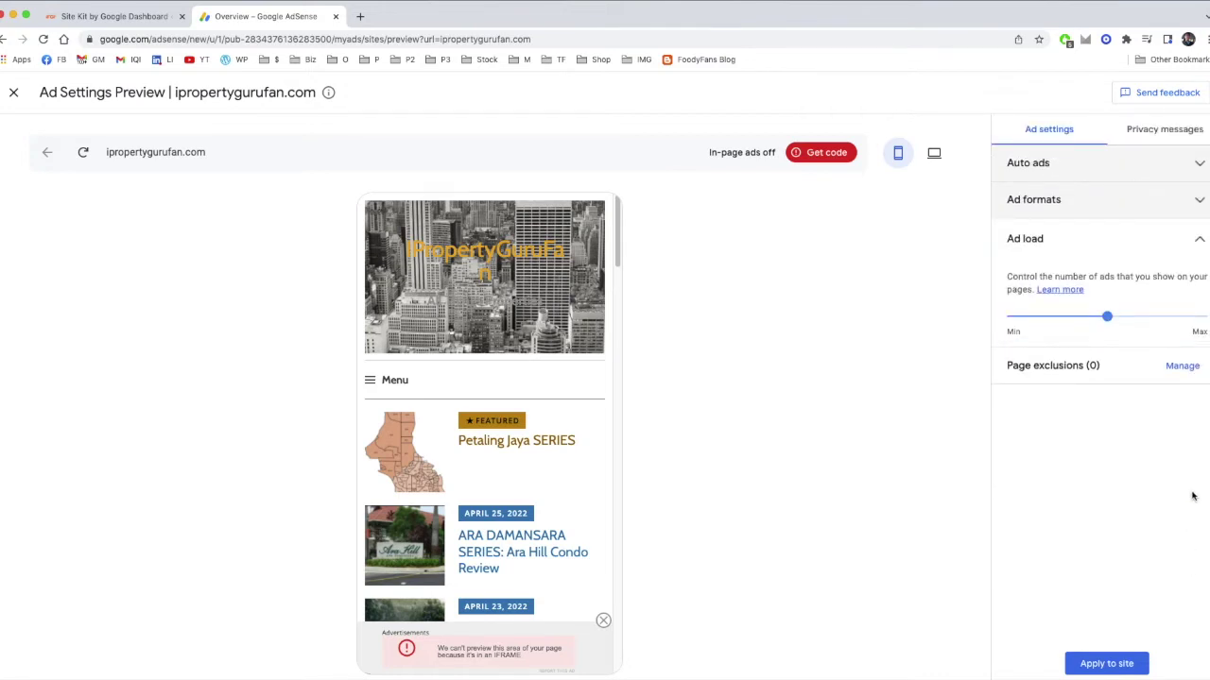
left_click(1181, 366)
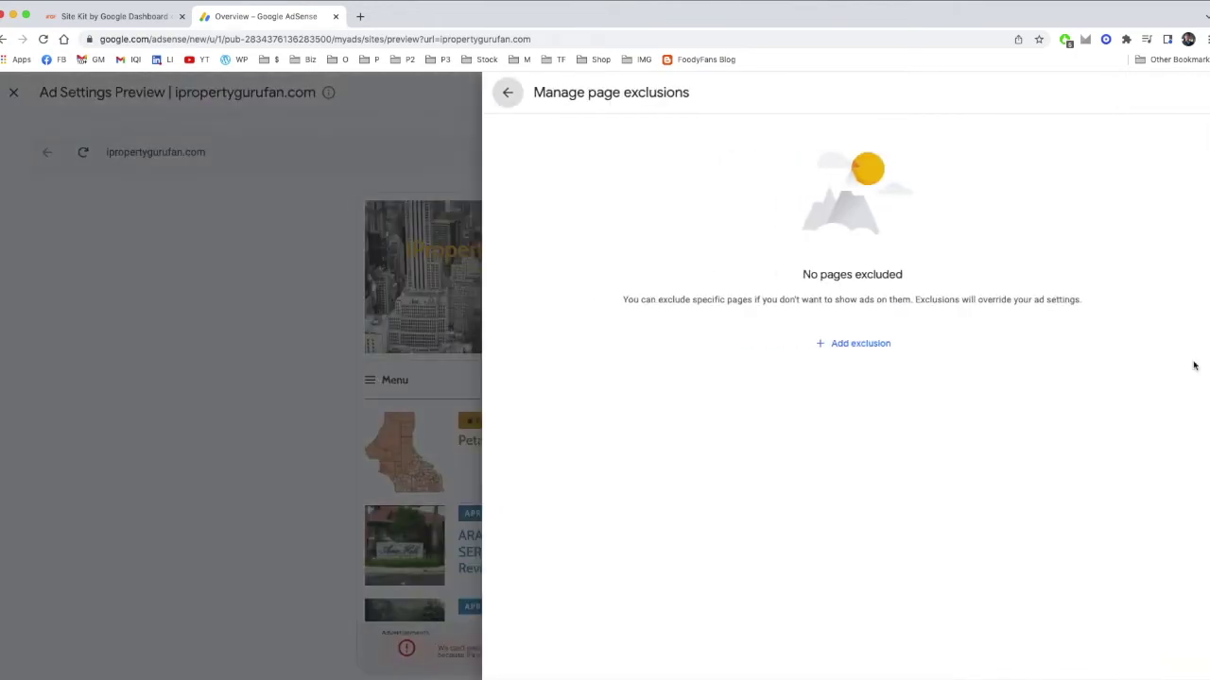
Step: Exclude the /contact-us and /about-us pages from auto ads
left_click(861, 344)
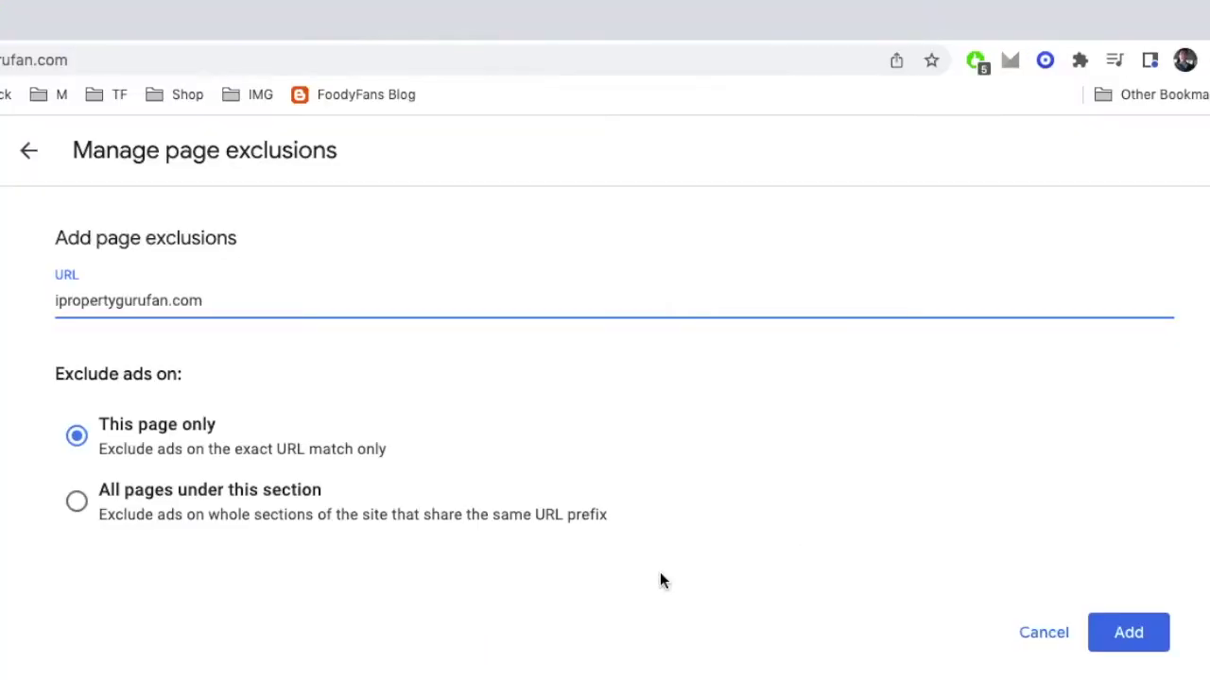
type("/contact-us")
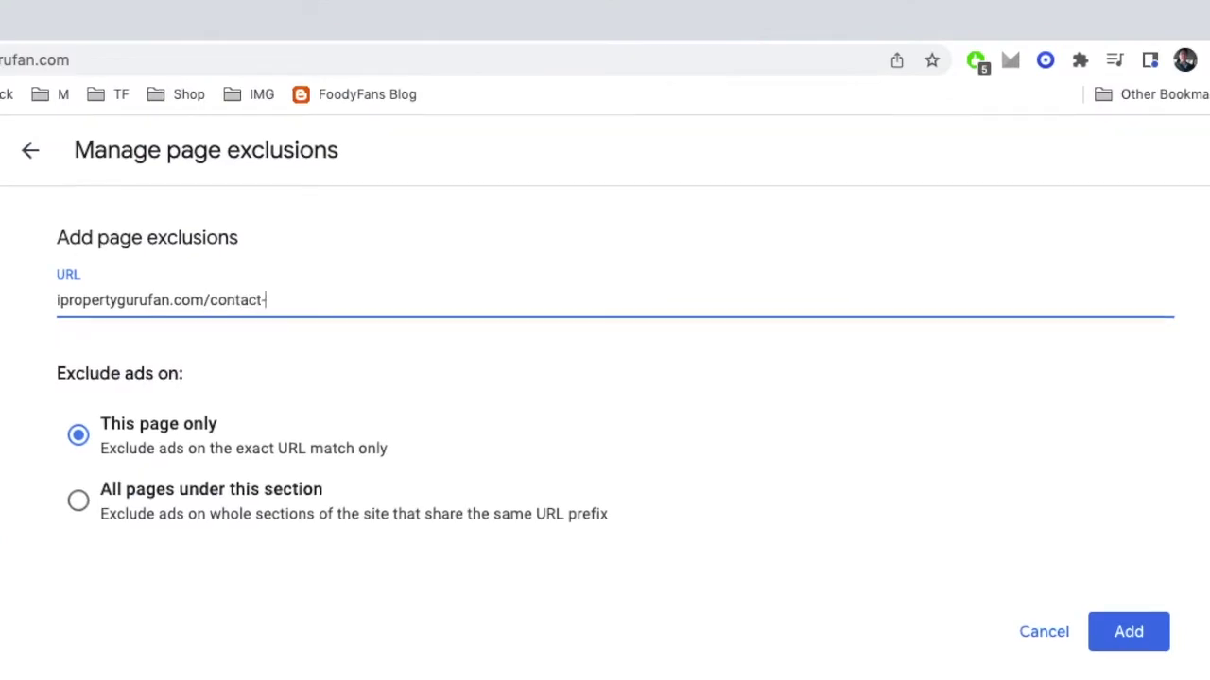
left_click(1105, 634)
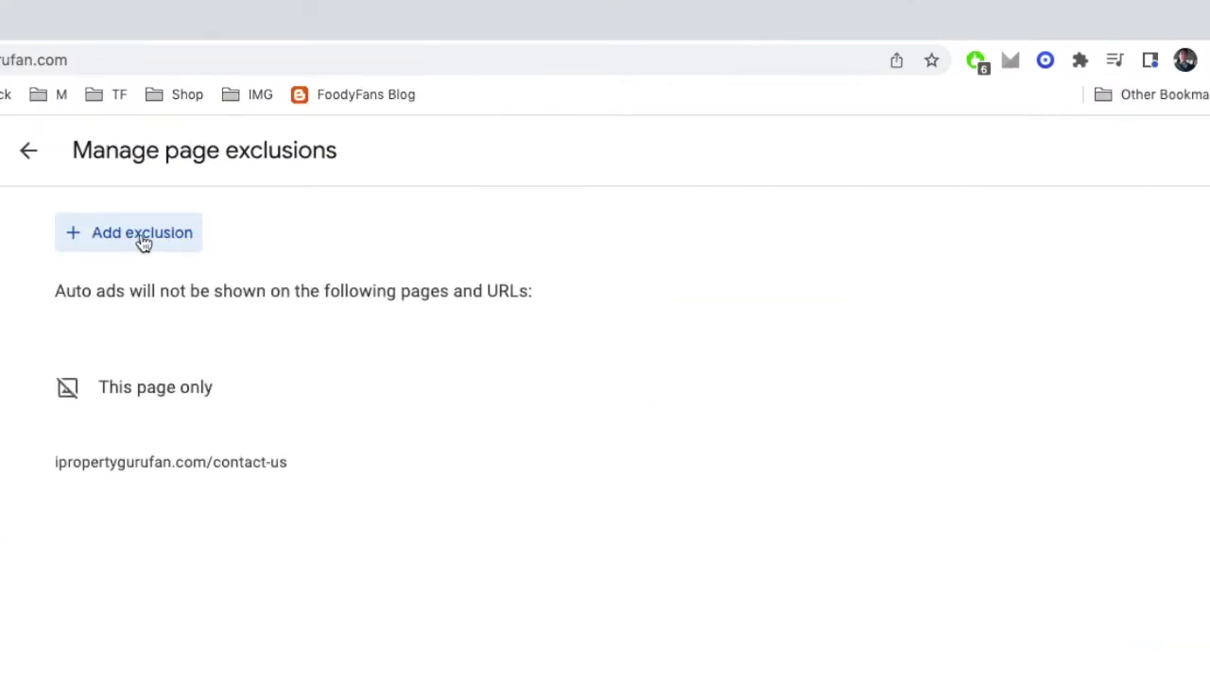
left_click(141, 235)
type("/about-us")
left_click(1104, 634)
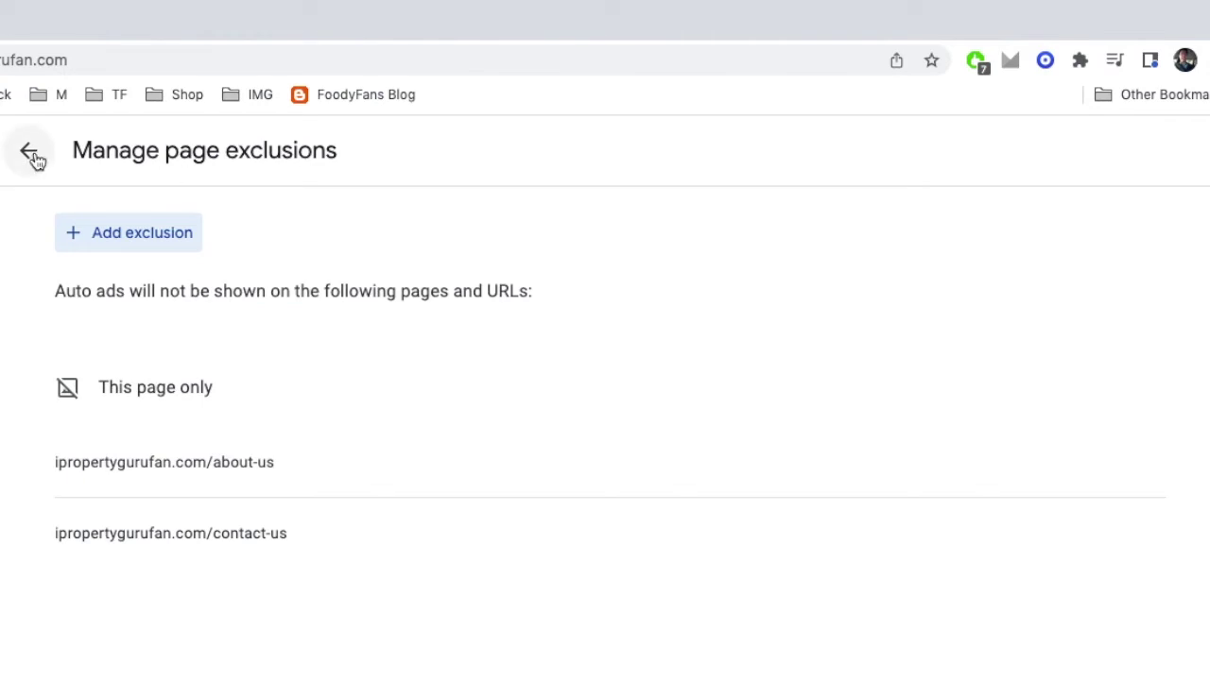
Step: Apply the ad settings to the site and list the ads by ad unit
left_click(30, 152)
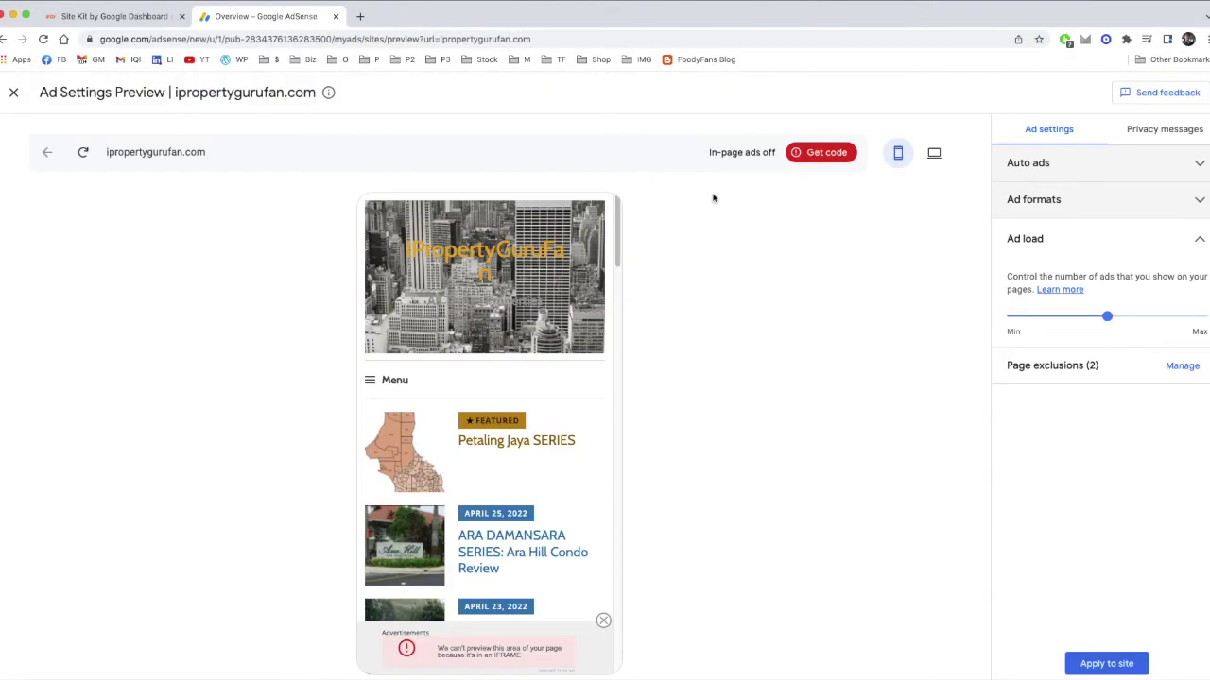
left_click(1105, 663)
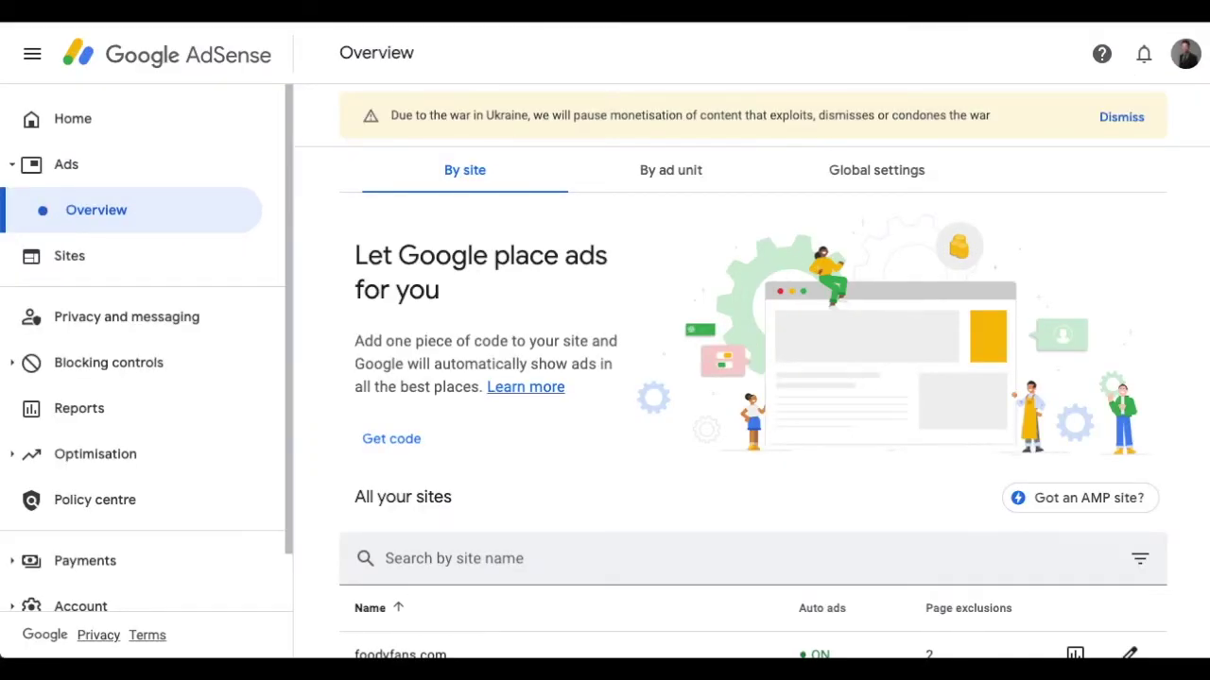
left_click(753, 181)
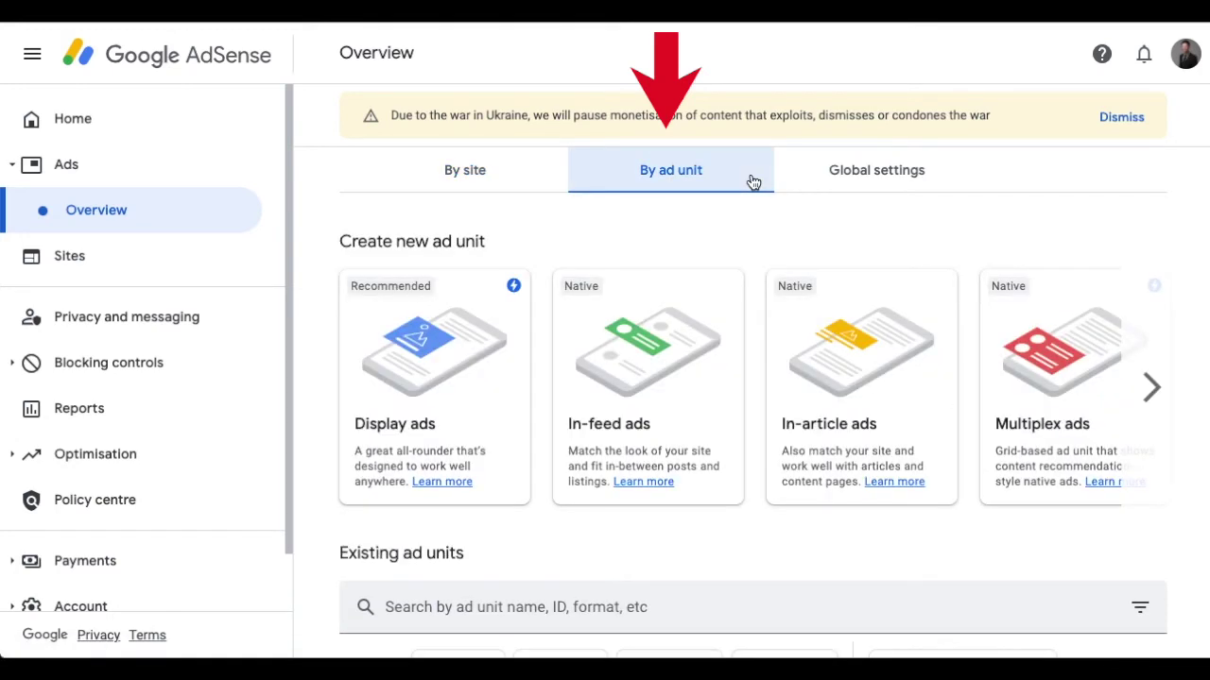
Step: Scroll through the 18 existing ad units in the By ad unit table and back to the top
scroll(754, 181, "down", 2)
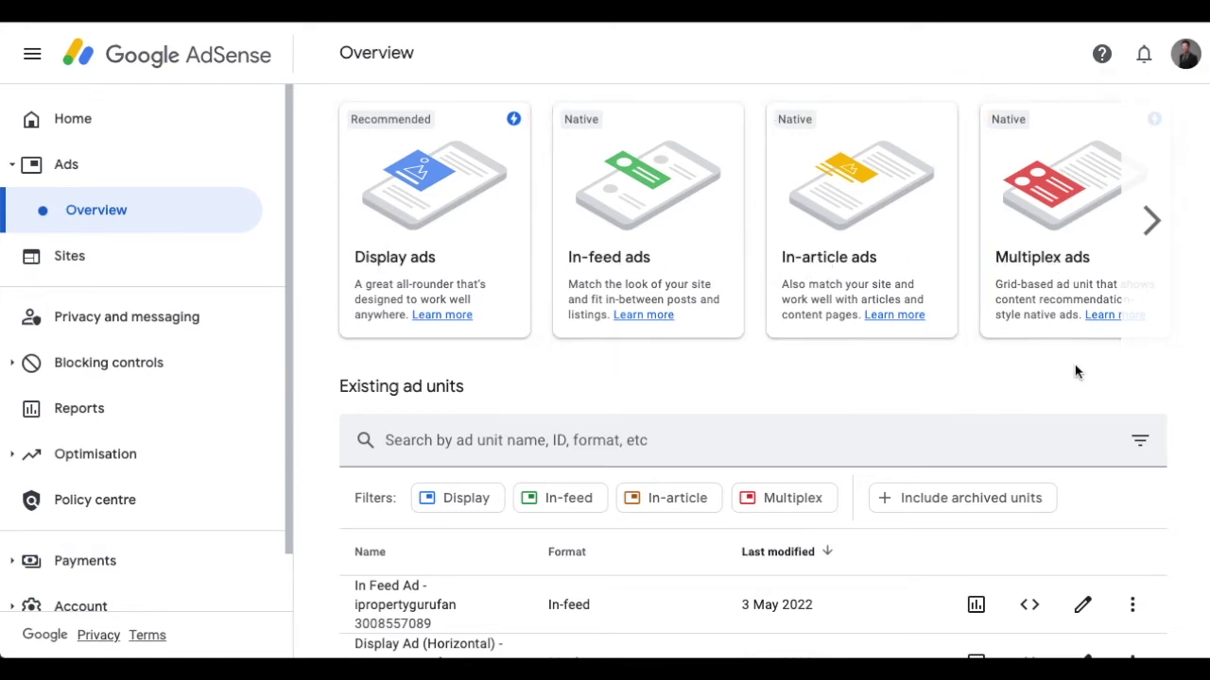
scroll(1075, 369, "down", 3)
scroll(1074, 370, "down", 2)
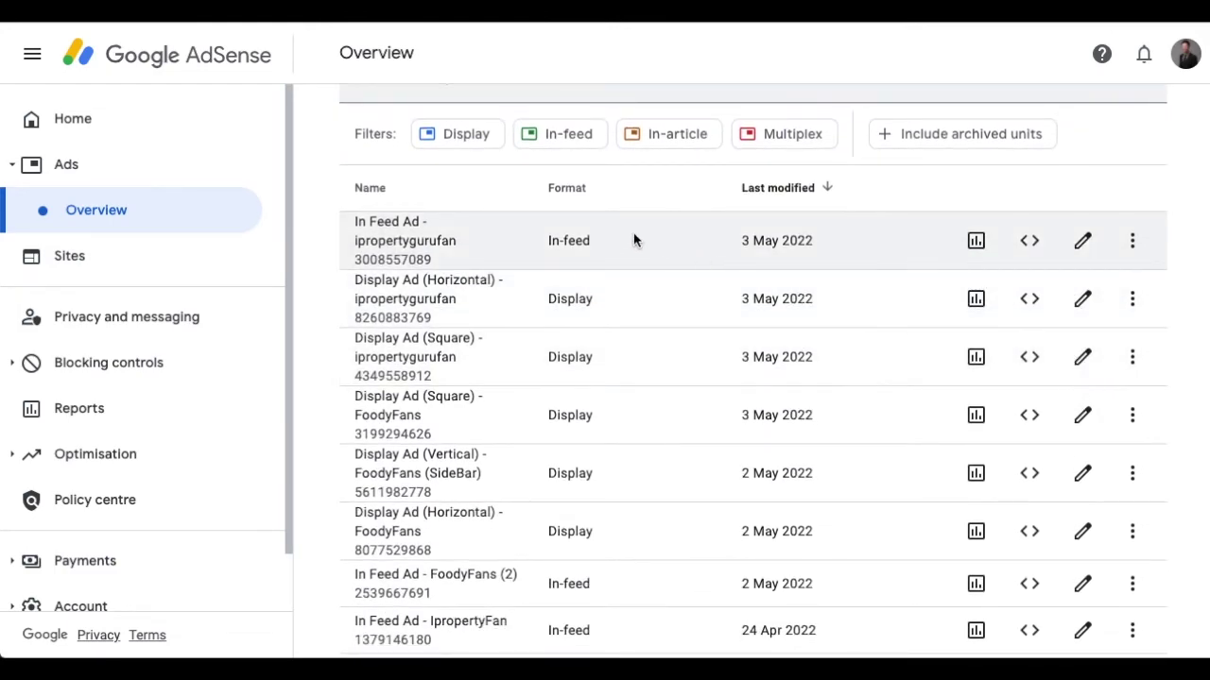
scroll(634, 292, "down", 3)
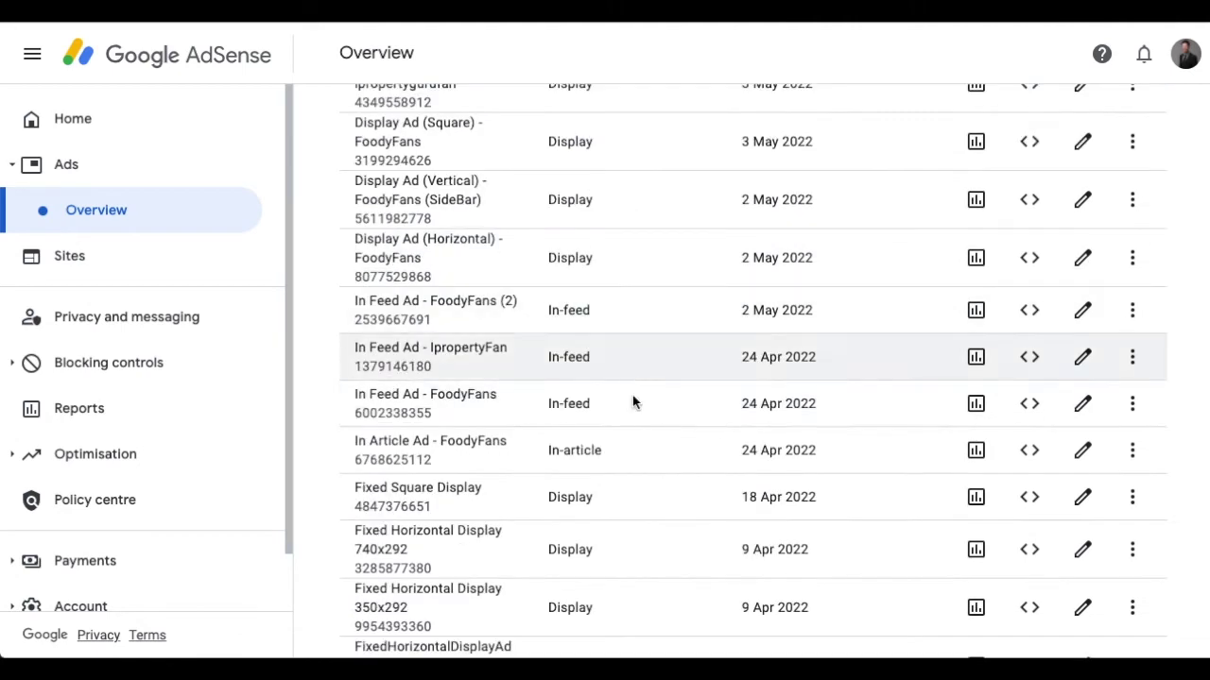
scroll(647, 454, "down", 3)
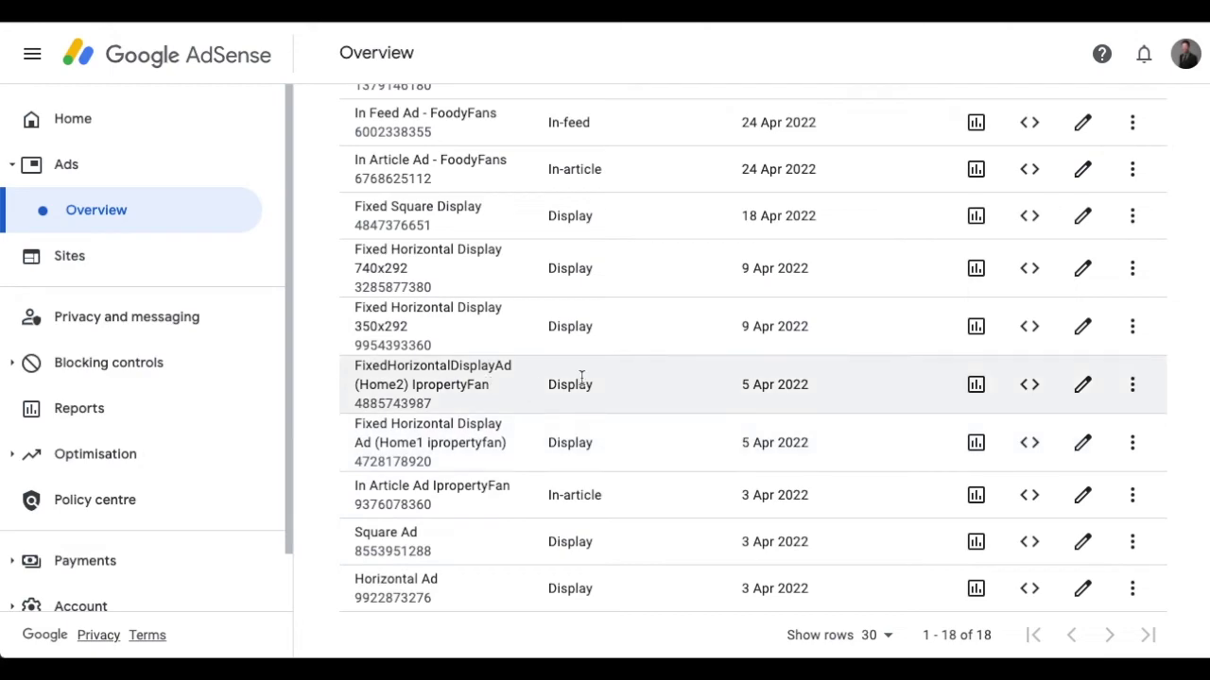
scroll(529, 349, "up", 2)
scroll(499, 326, "up", 4)
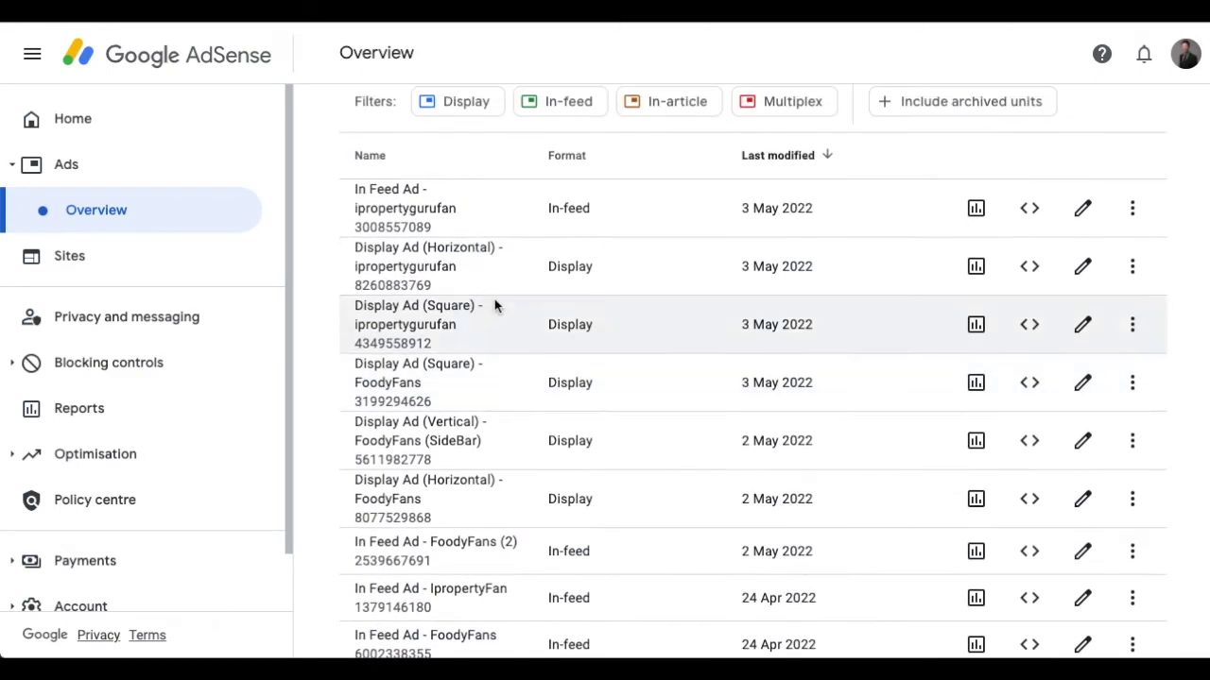
scroll(503, 277, "up", 5)
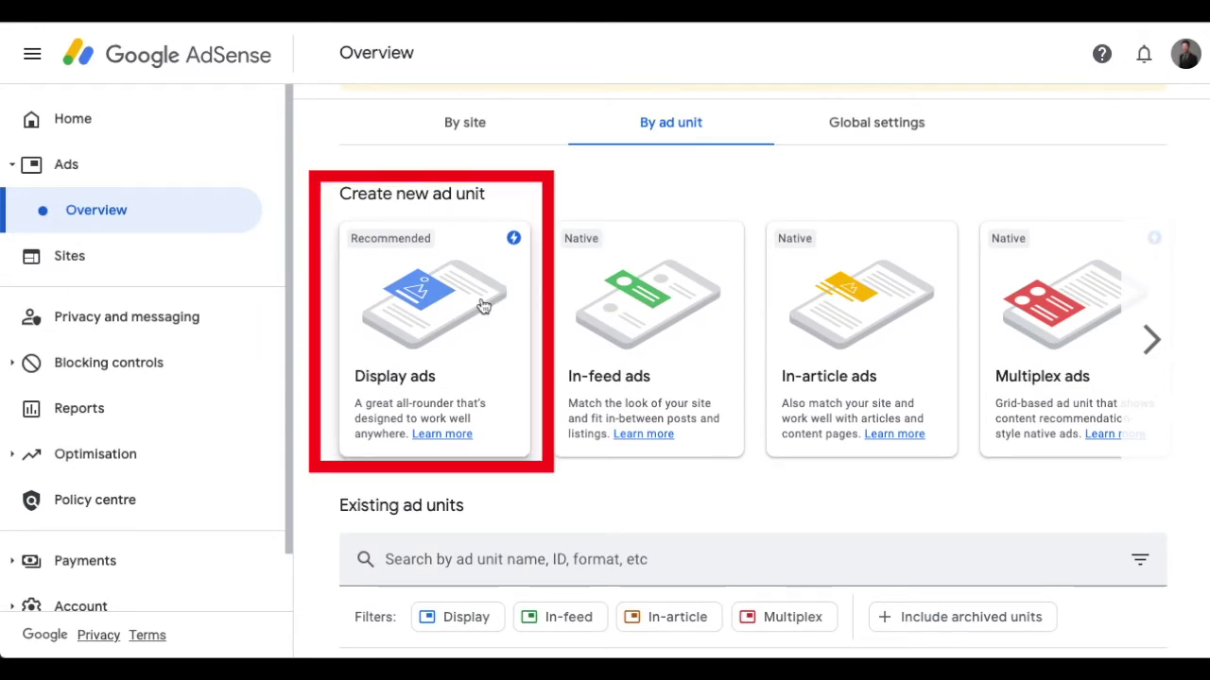
left_click(482, 305)
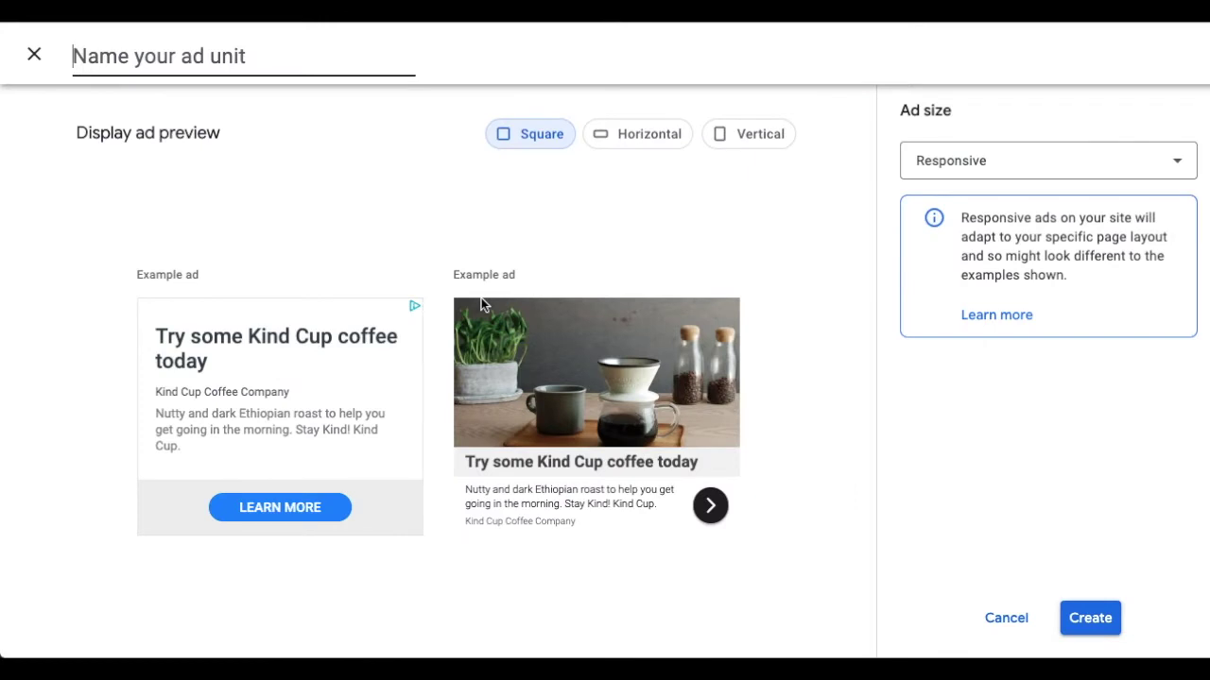
left_click(618, 143)
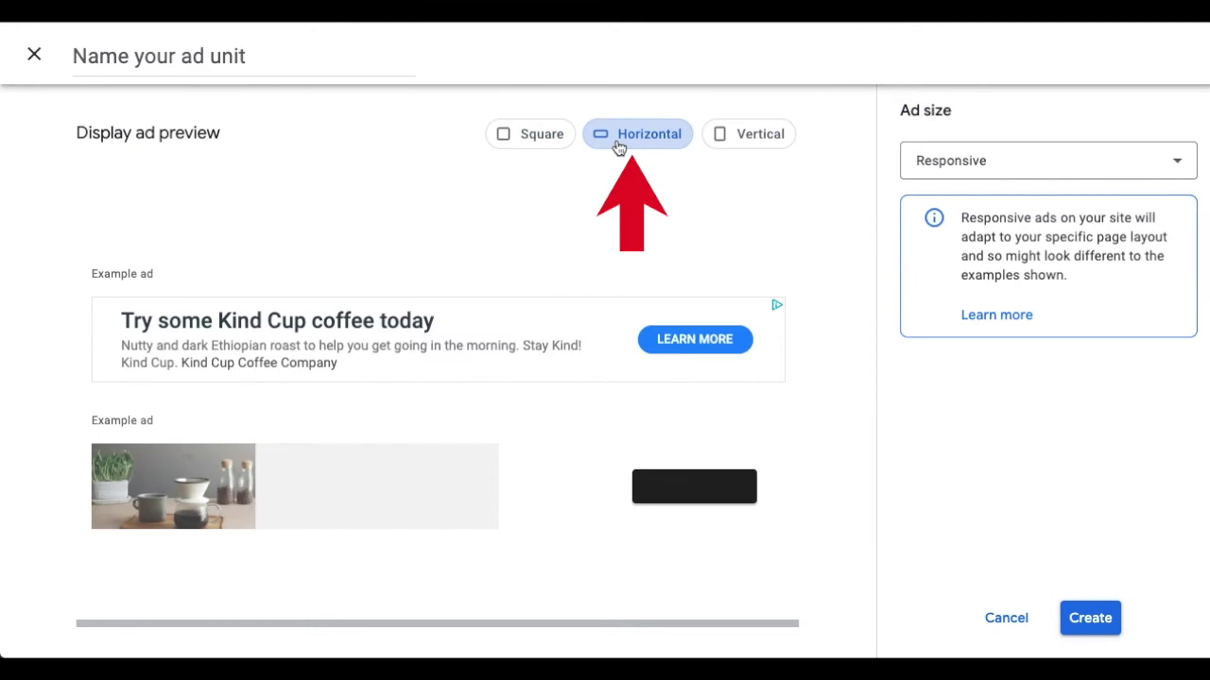
left_click(737, 140)
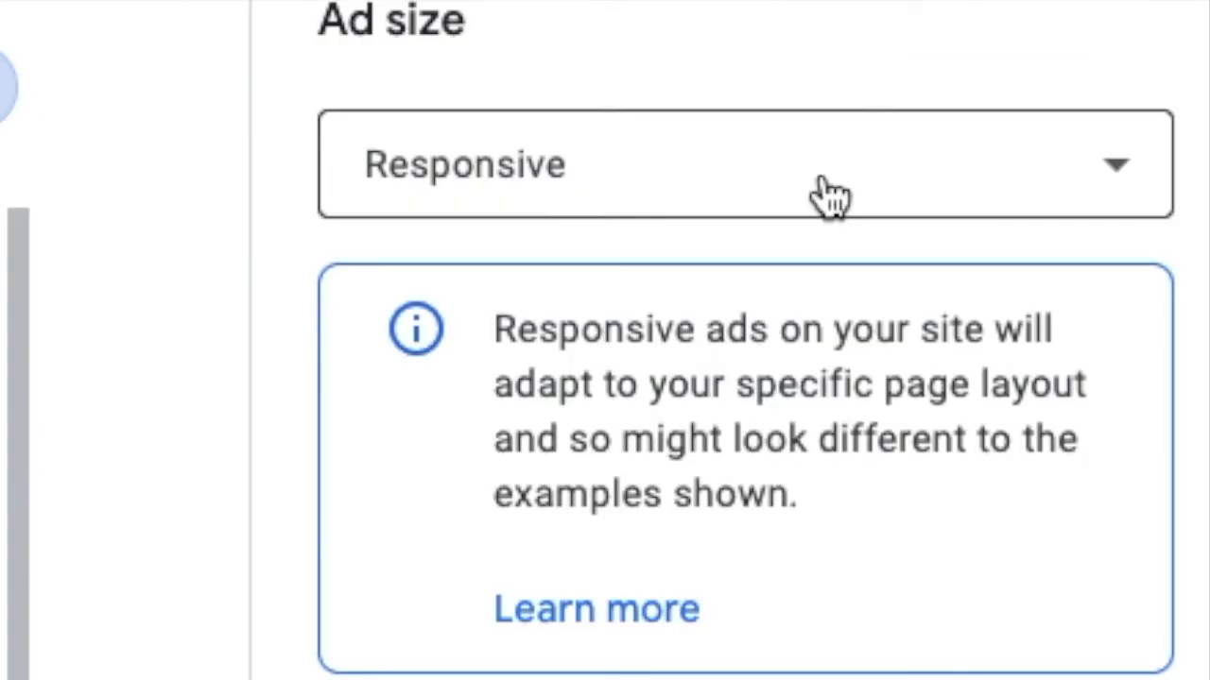
left_click(814, 180)
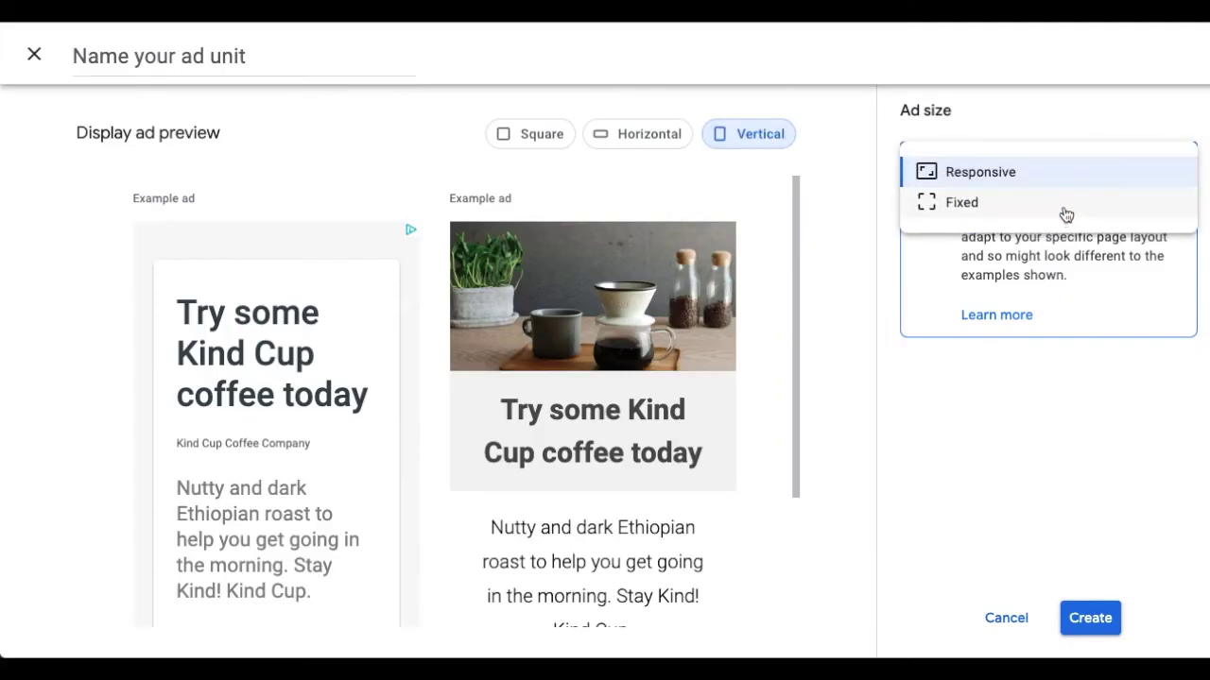
left_click(1063, 207)
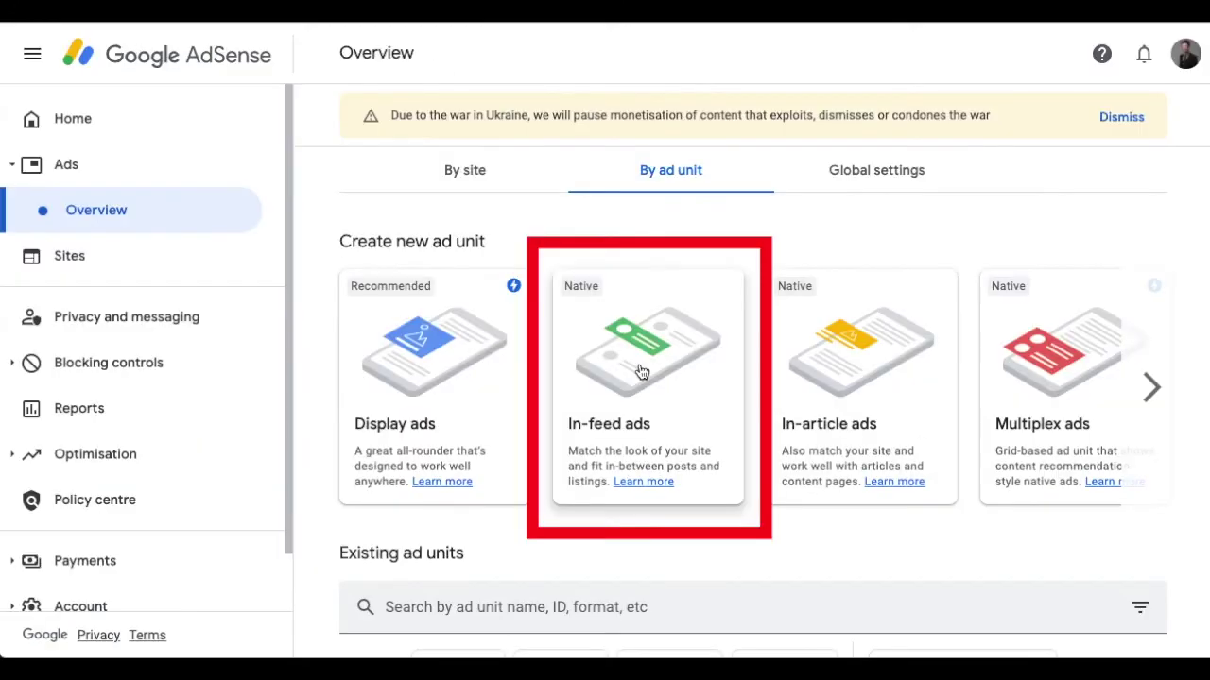
left_click(641, 371)
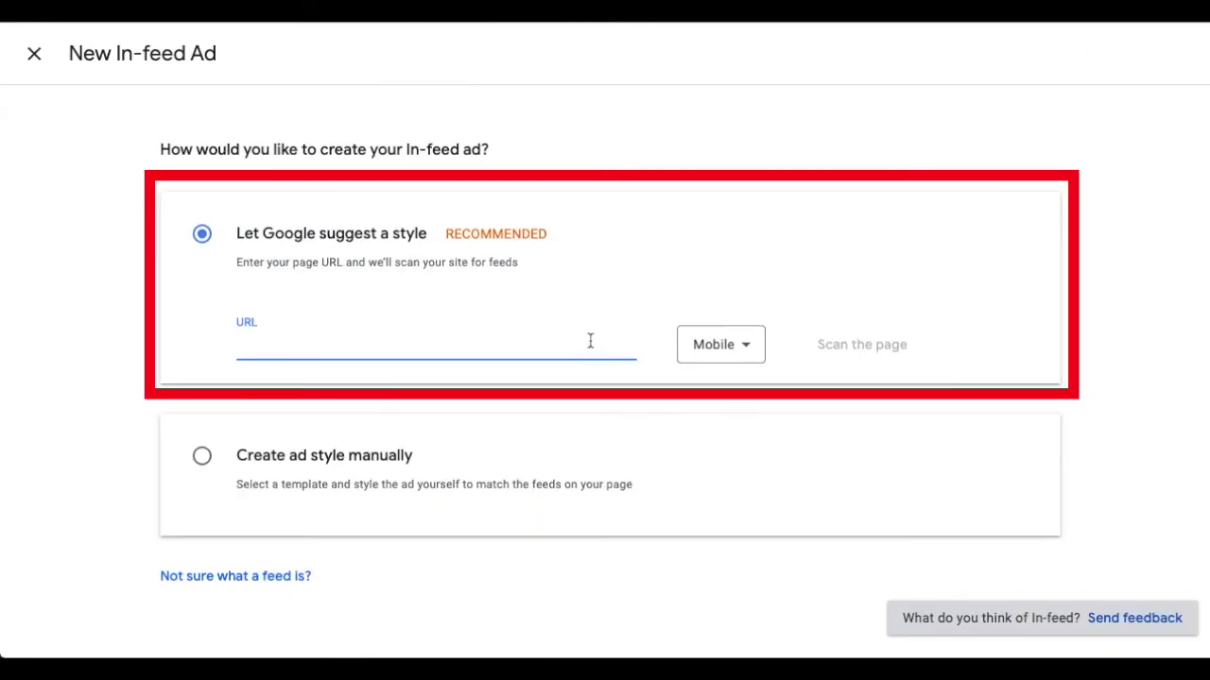
left_click(747, 345)
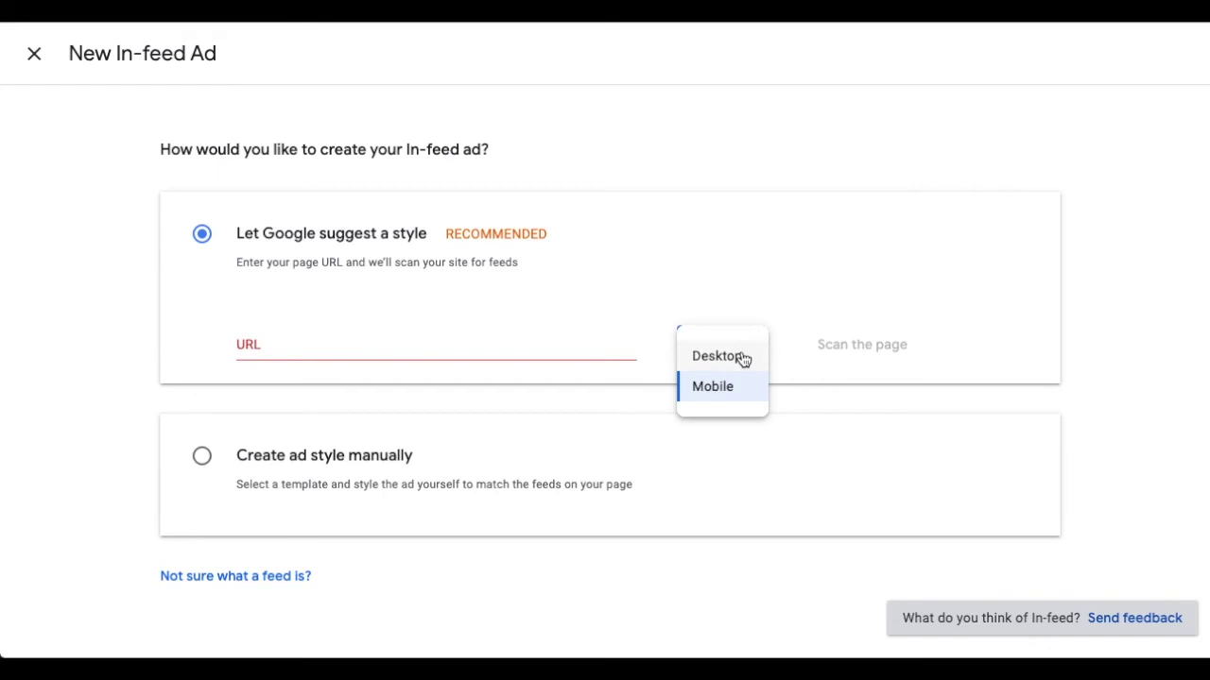
left_click(750, 299)
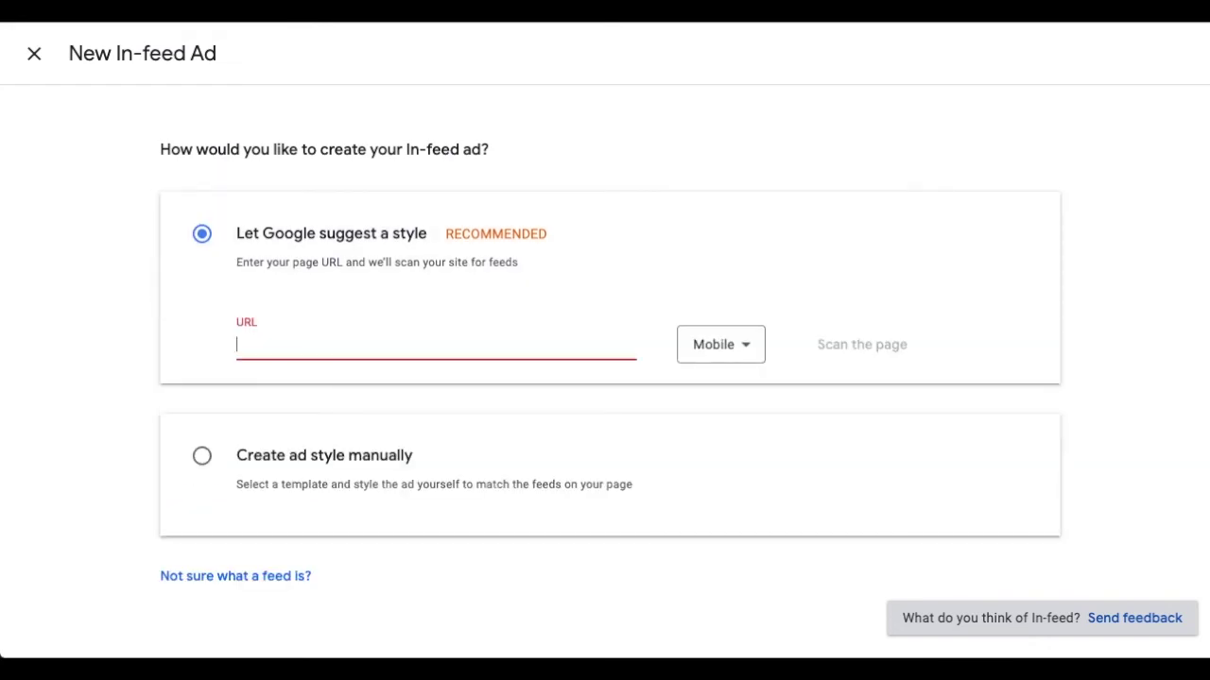
type("foodyfans.com")
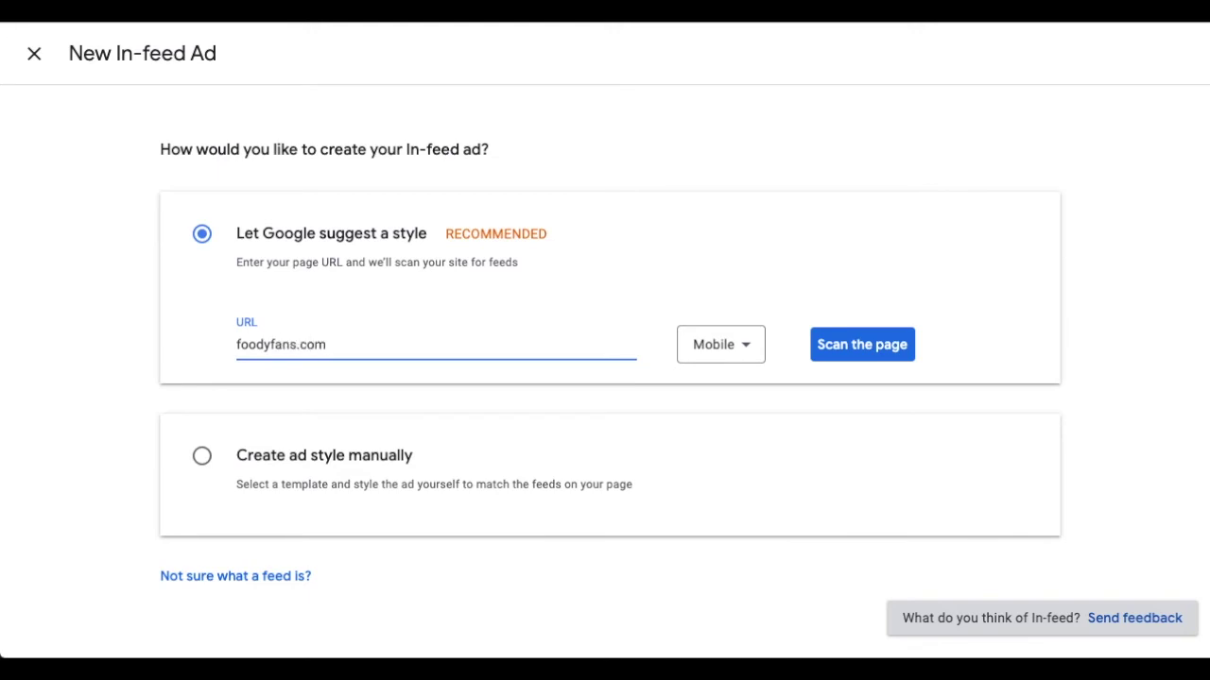
left_click(902, 344)
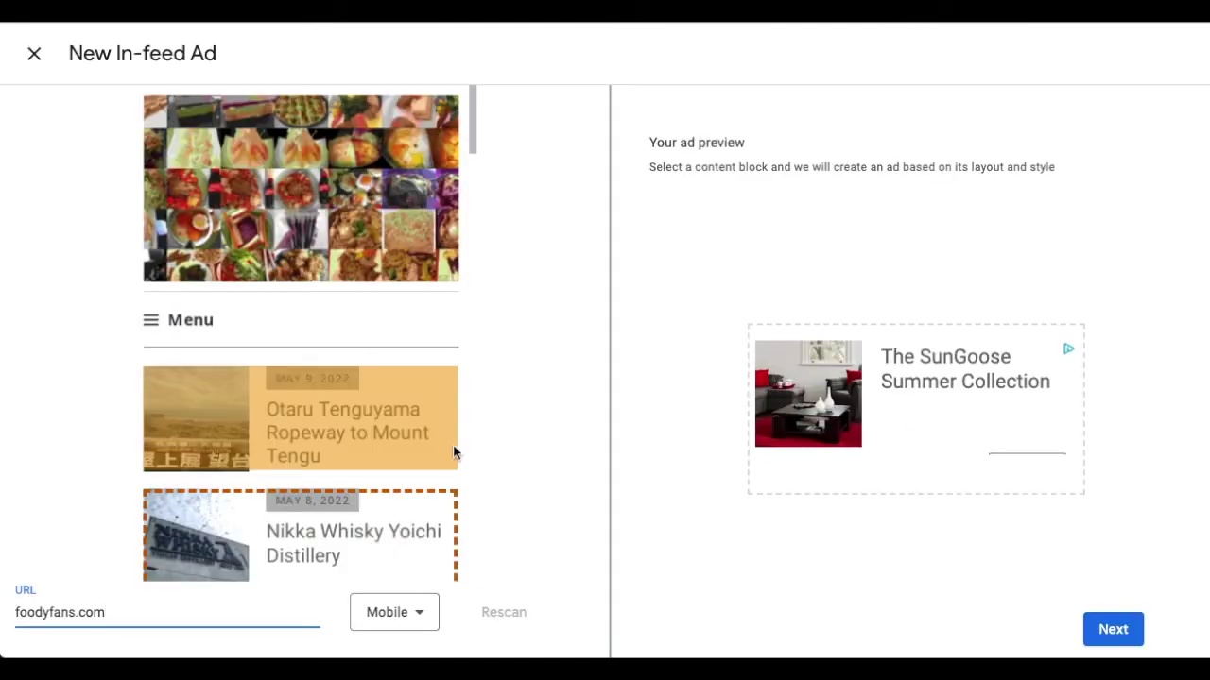
left_click(417, 617)
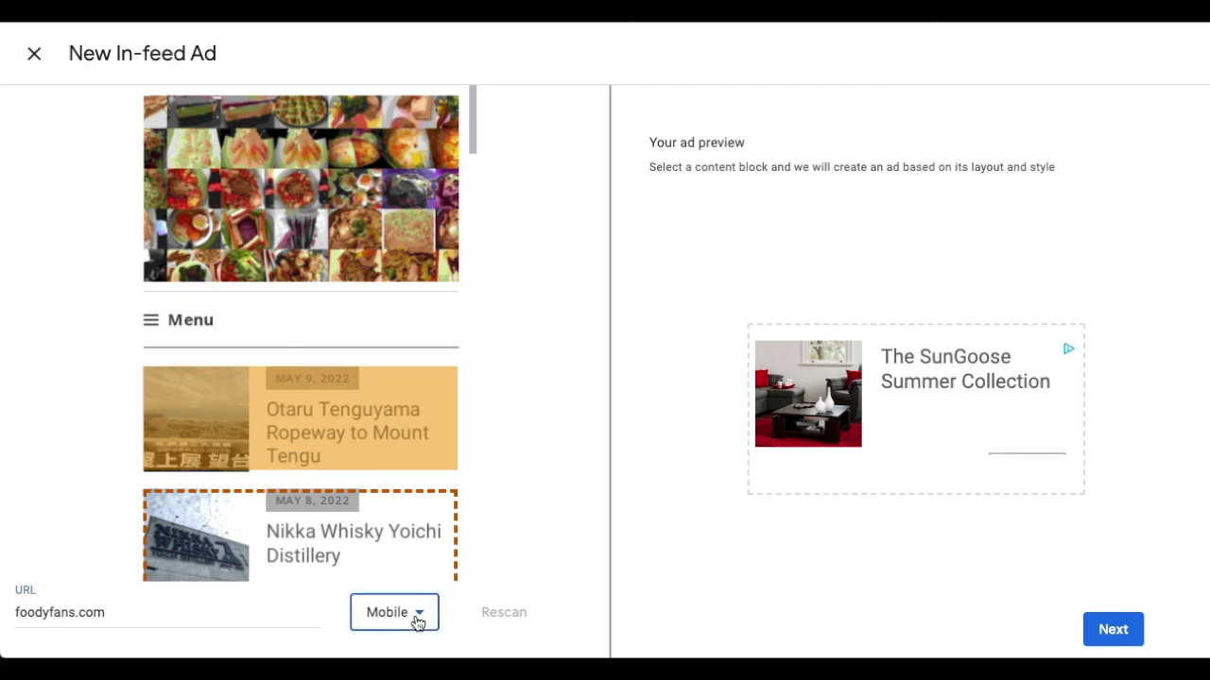
left_click(412, 575)
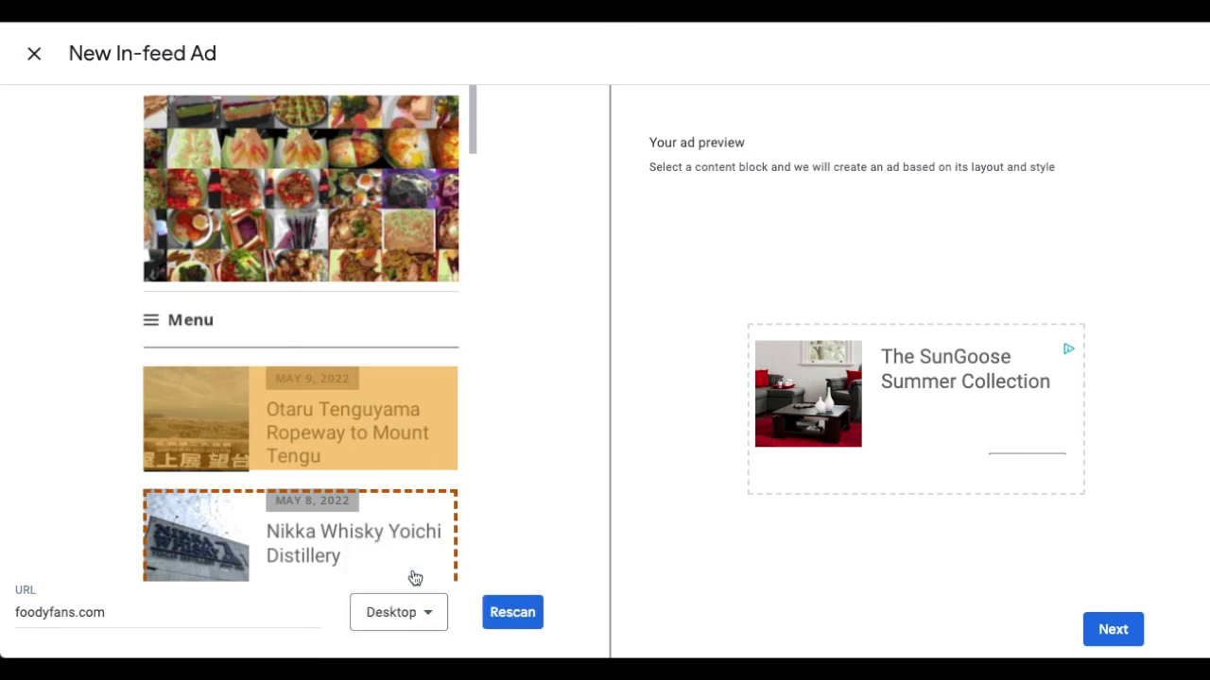
left_click(519, 618)
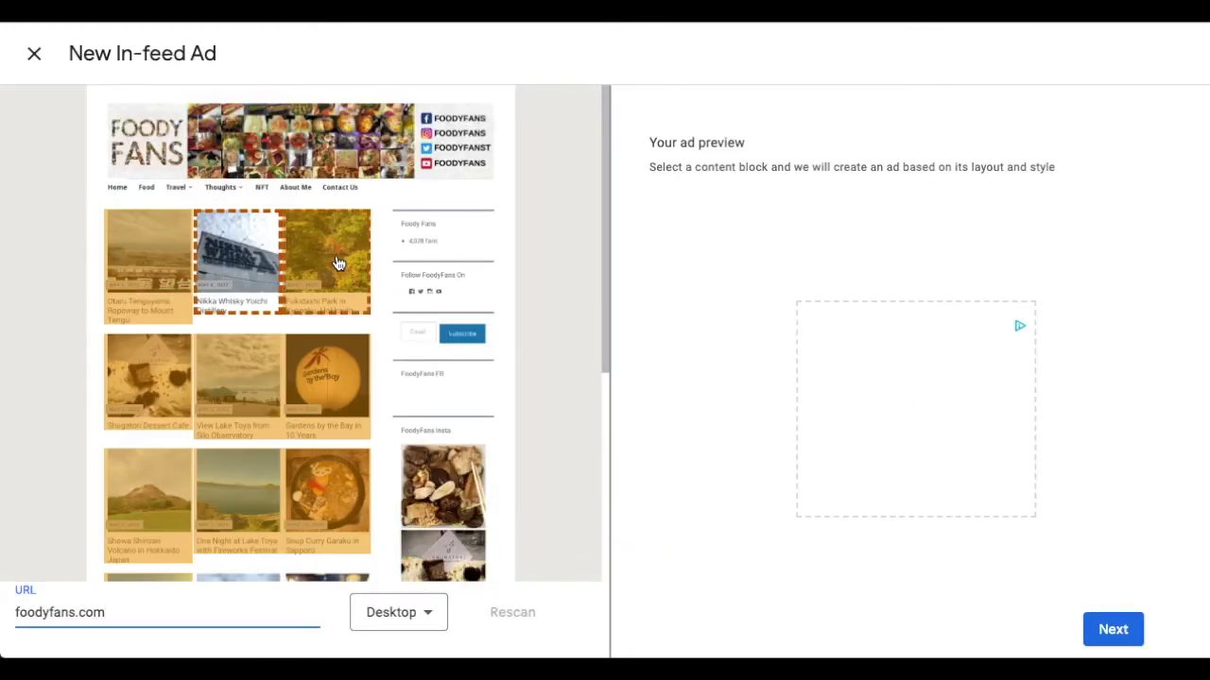
left_click(337, 262)
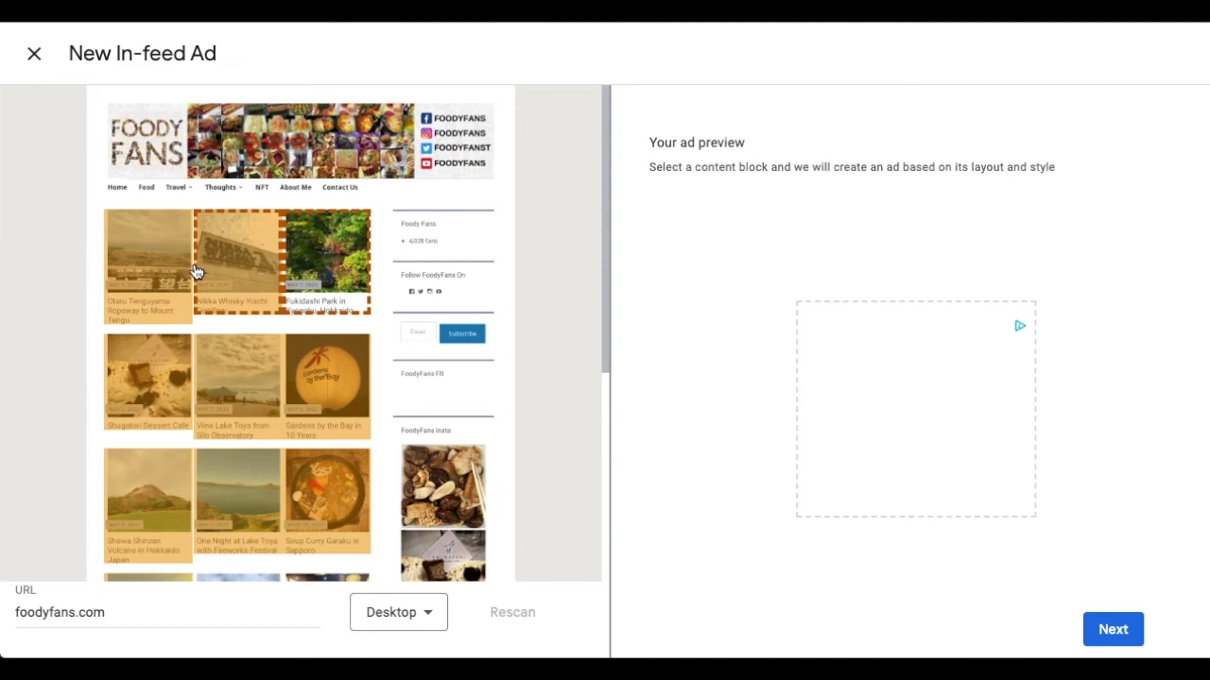
left_click(159, 261)
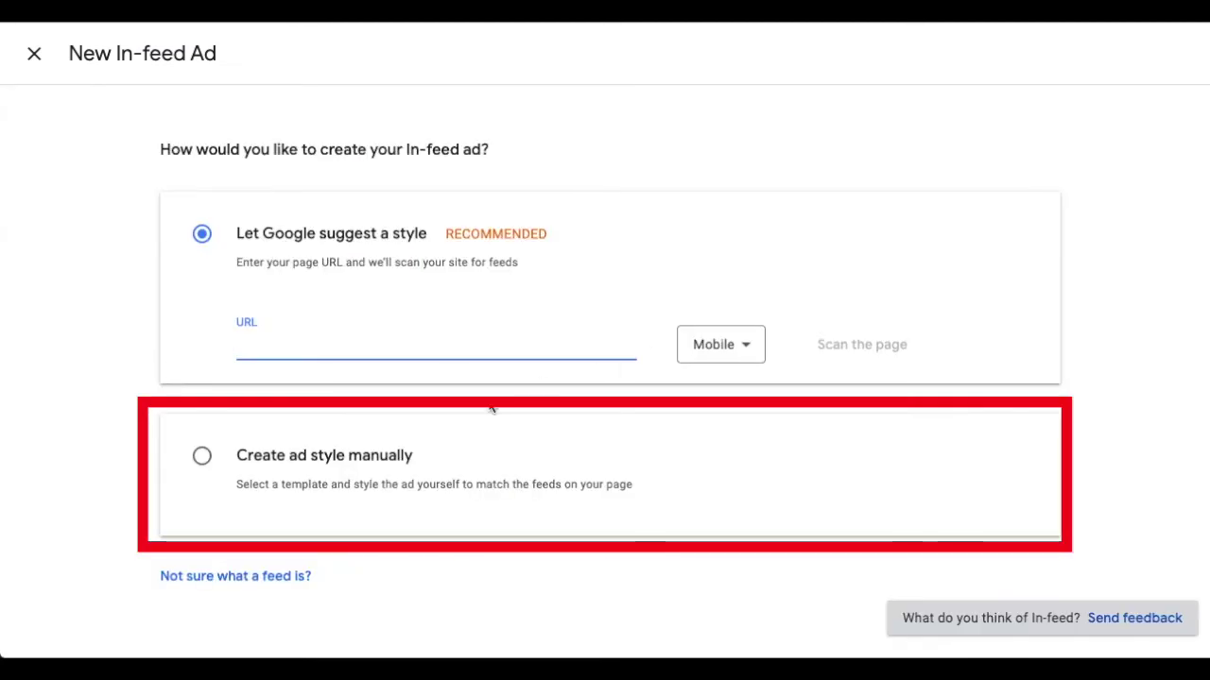
Step: Style the in-feed ad manually with the Image on the side layout, widening it from 476 to 544 px
left_click(378, 464)
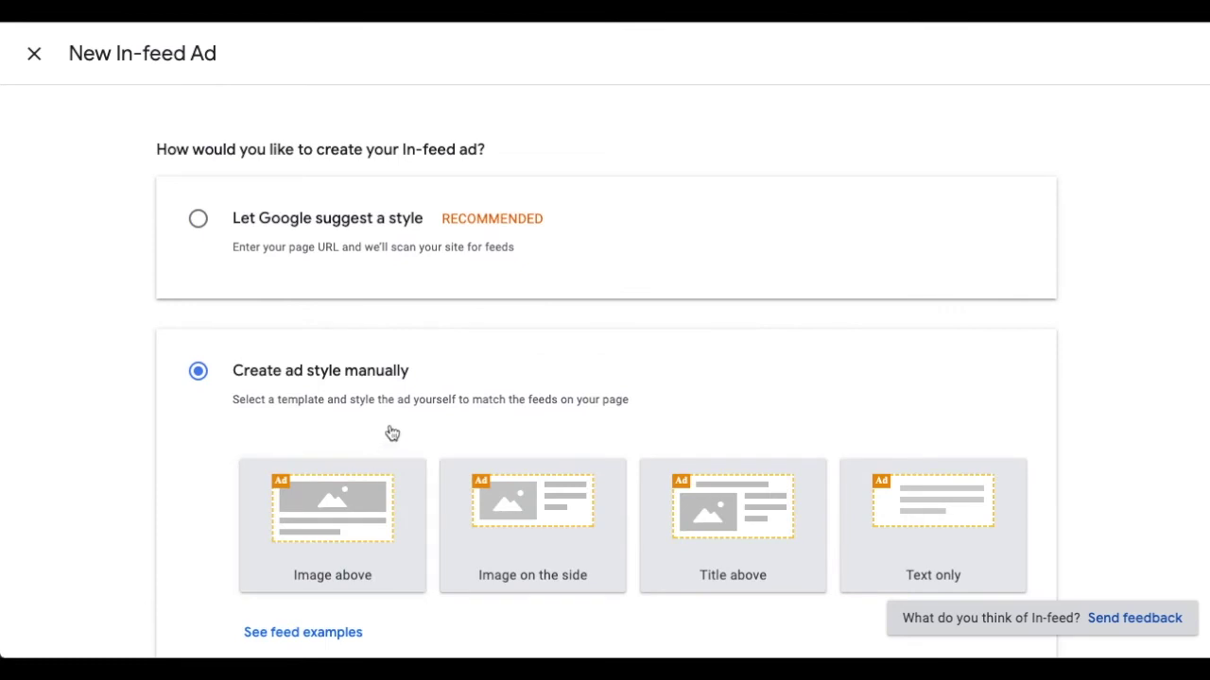
scroll(391, 432, "down", 2)
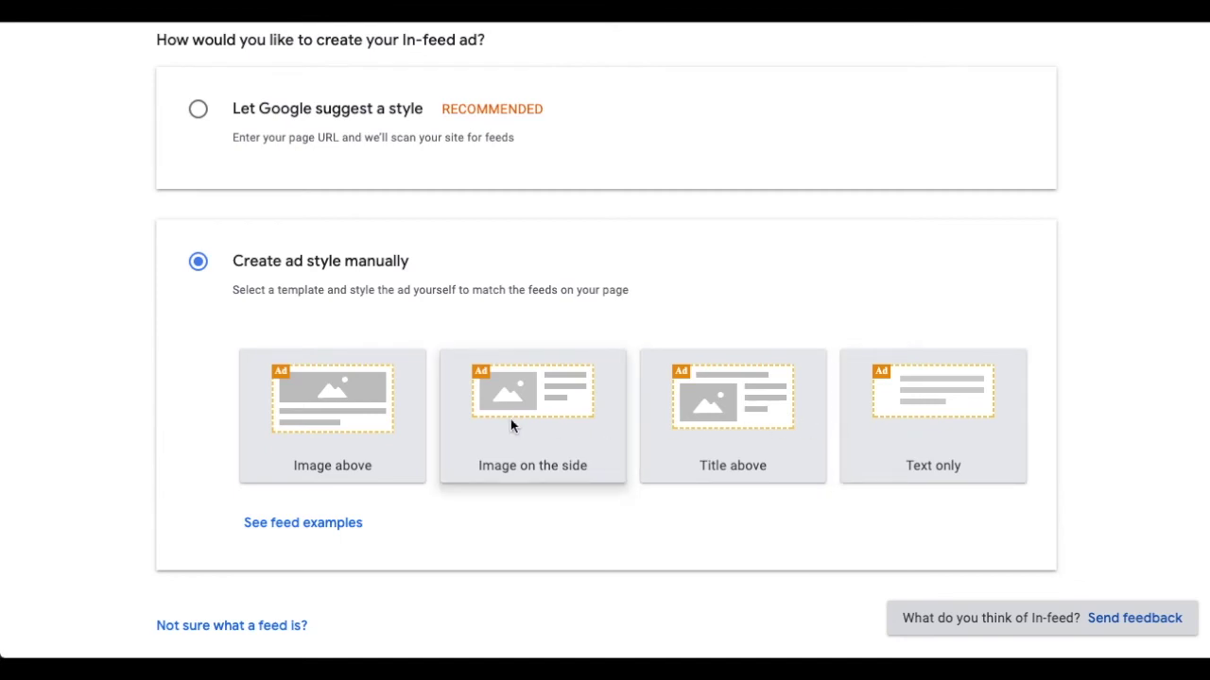
left_click(535, 421)
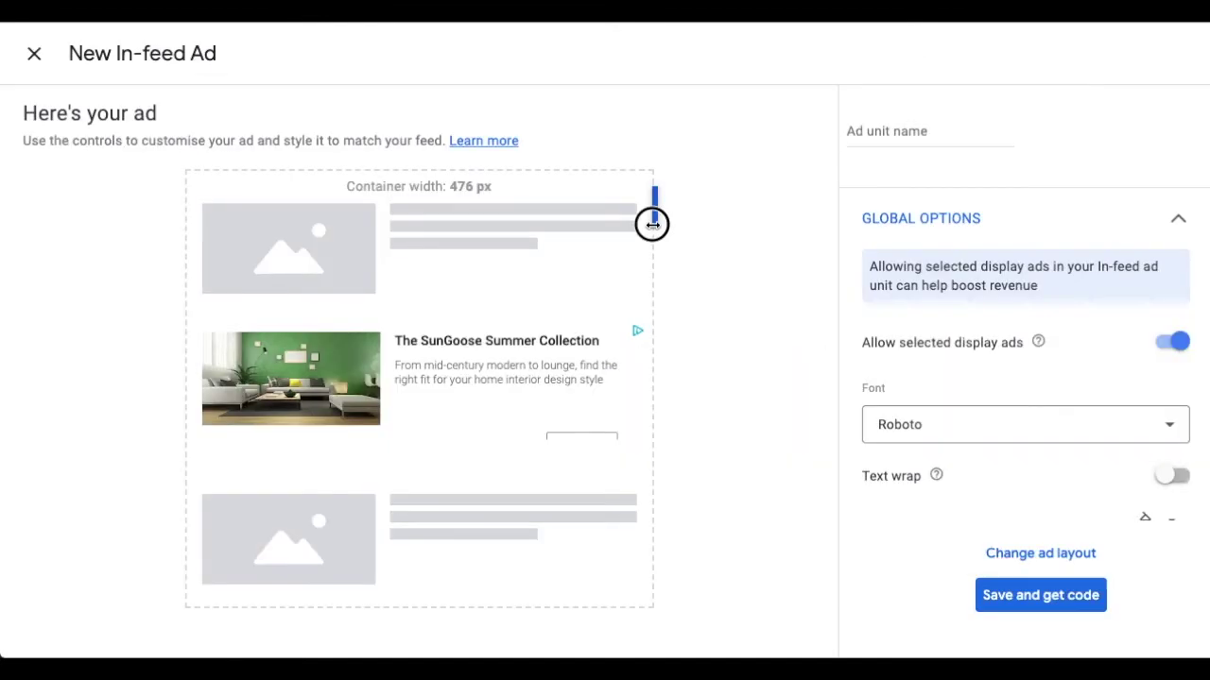
mouse_move(648, 221)
left_mouse_down()
mouse_move(729, 231)
mouse_move(634, 237)
left_mouse_up()
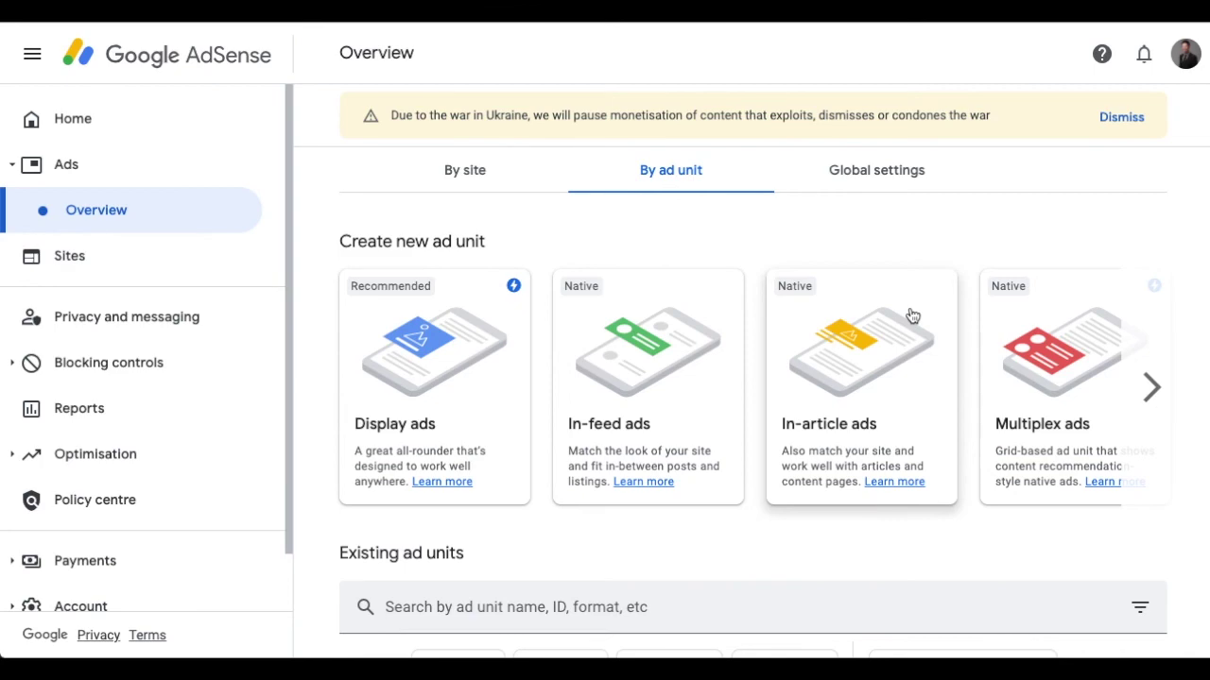
left_click(908, 336)
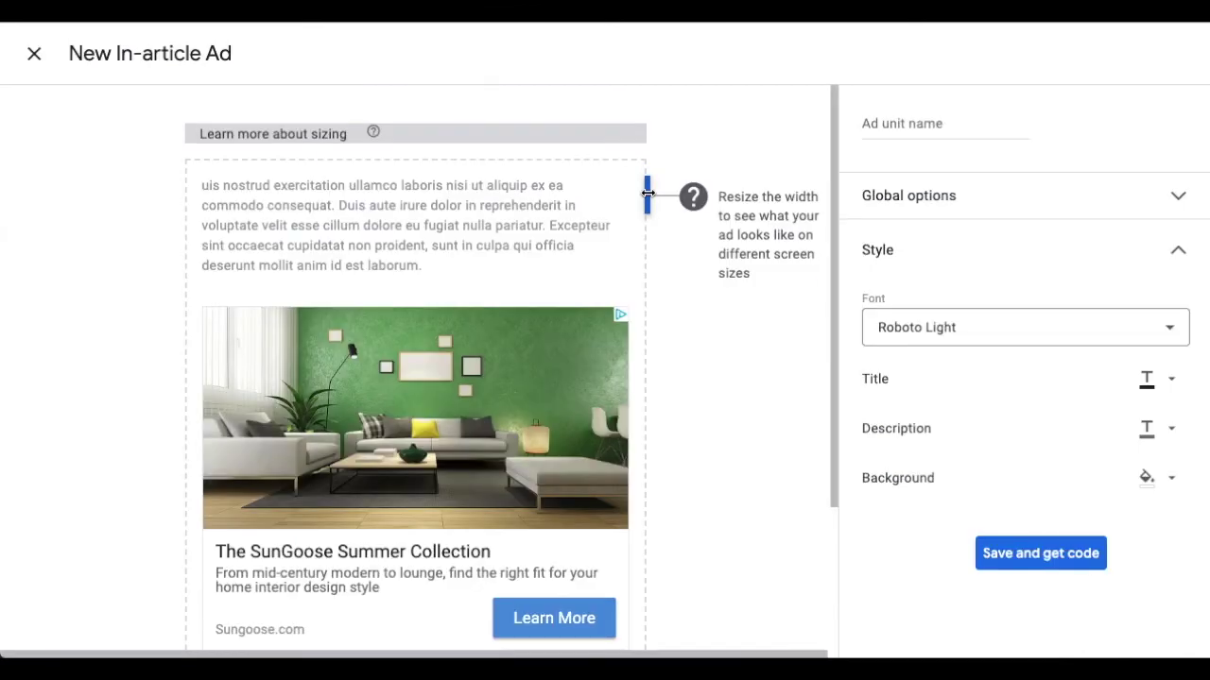
mouse_move(649, 192)
left_mouse_down()
mouse_move(680, 192)
mouse_move(565, 198)
mouse_move(634, 197)
left_mouse_up()
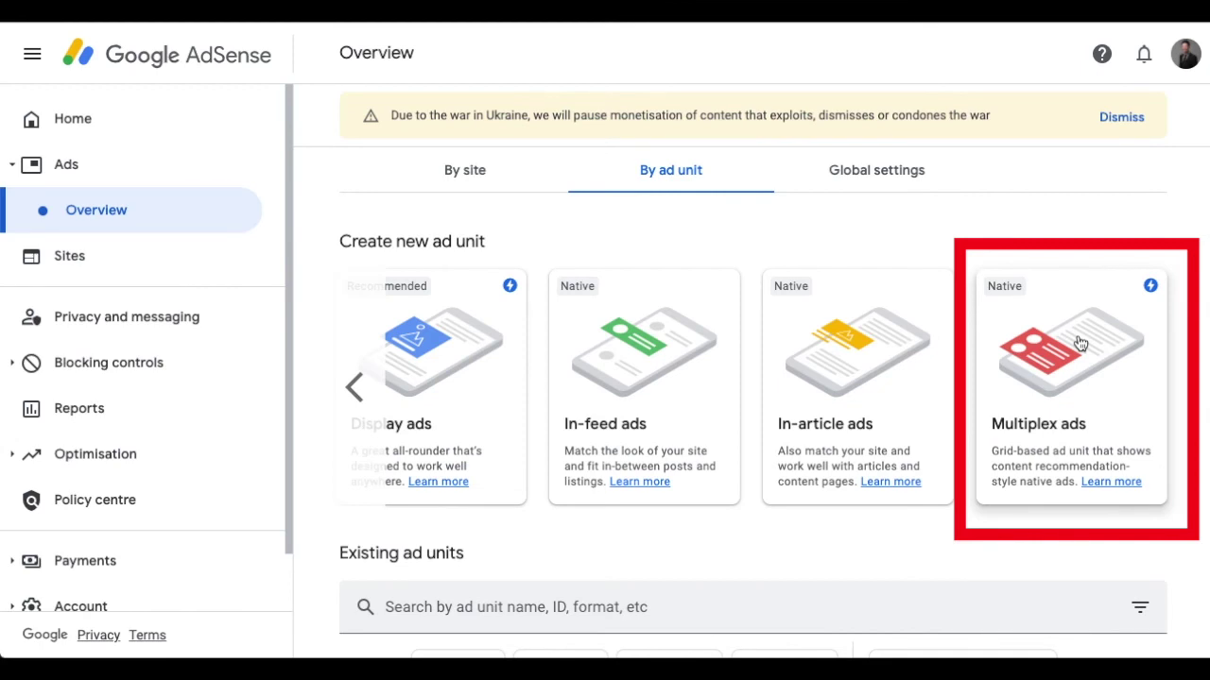
left_click(1080, 344)
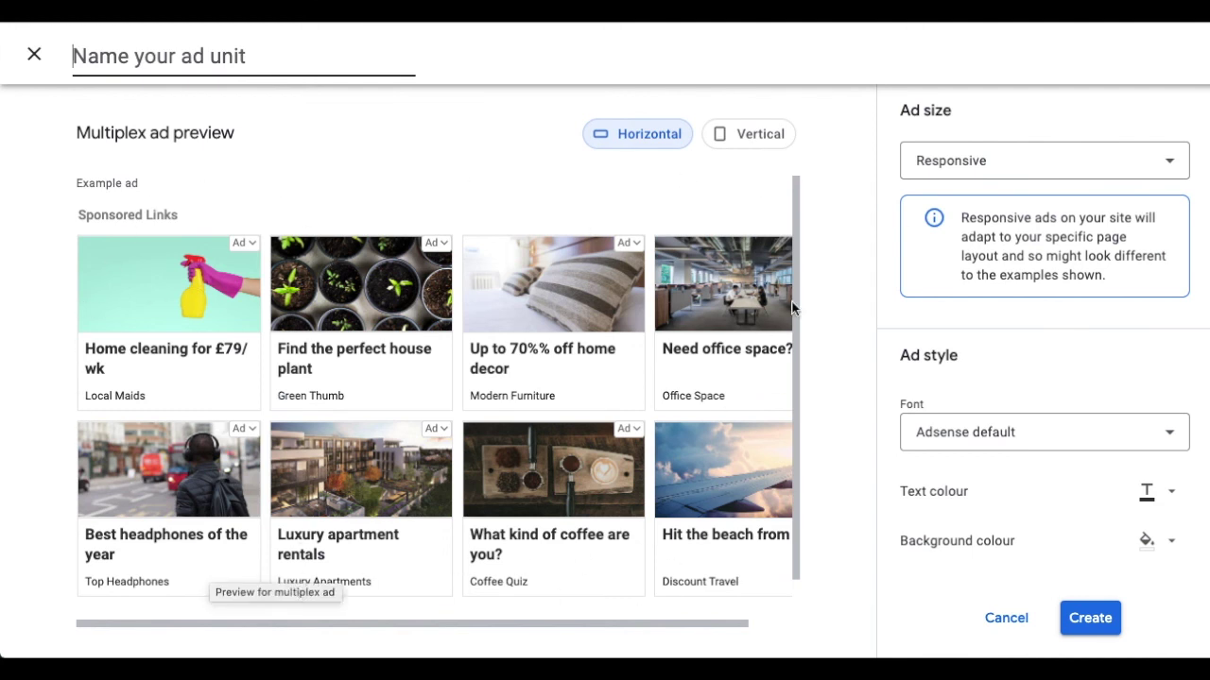
left_click(757, 134)
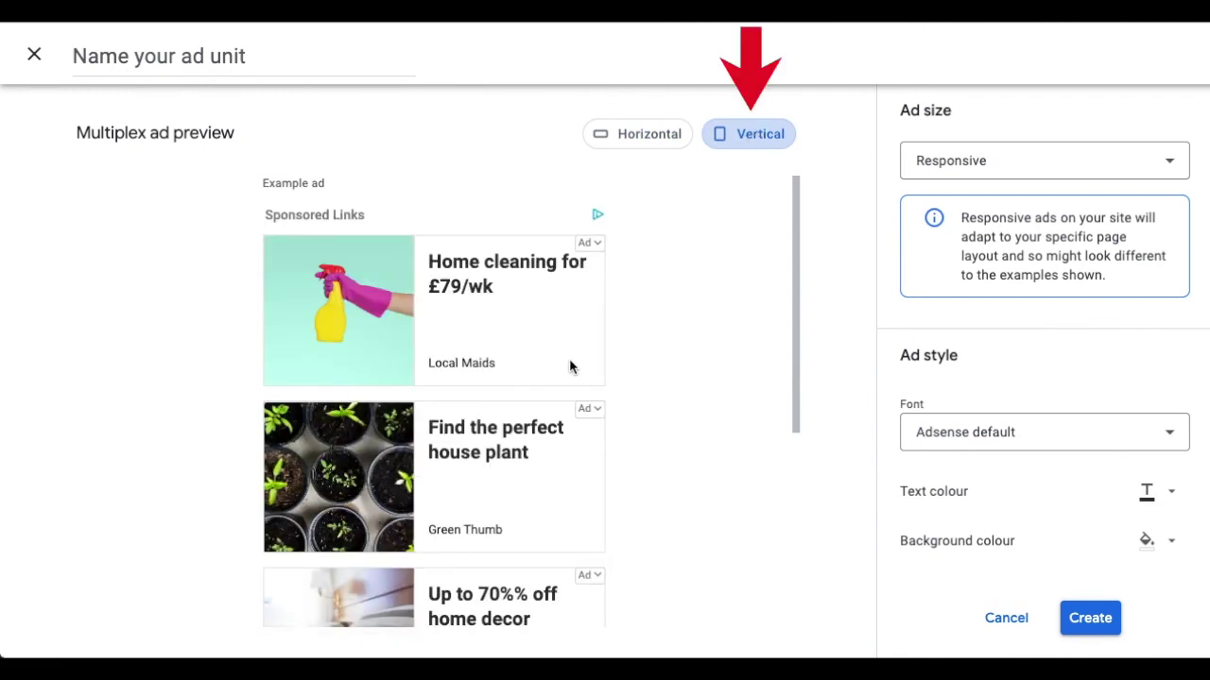
scroll(569, 364, "down", 2)
scroll(569, 364, "down", 2)
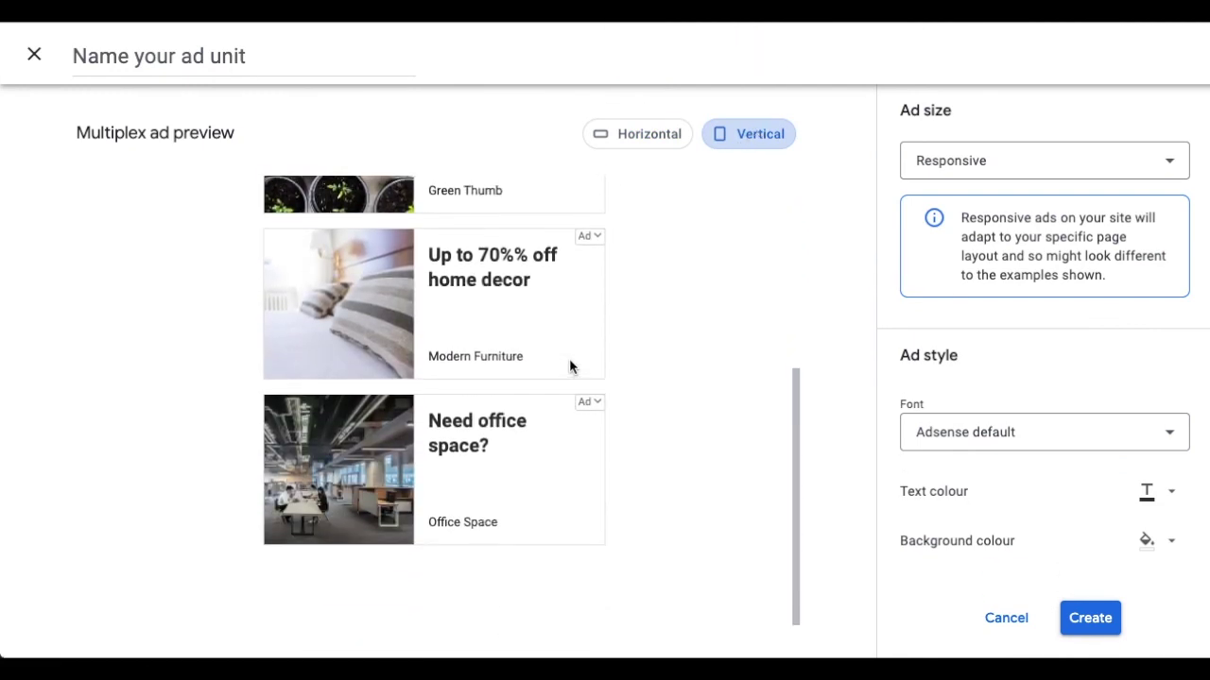
scroll(569, 364, "up", 4)
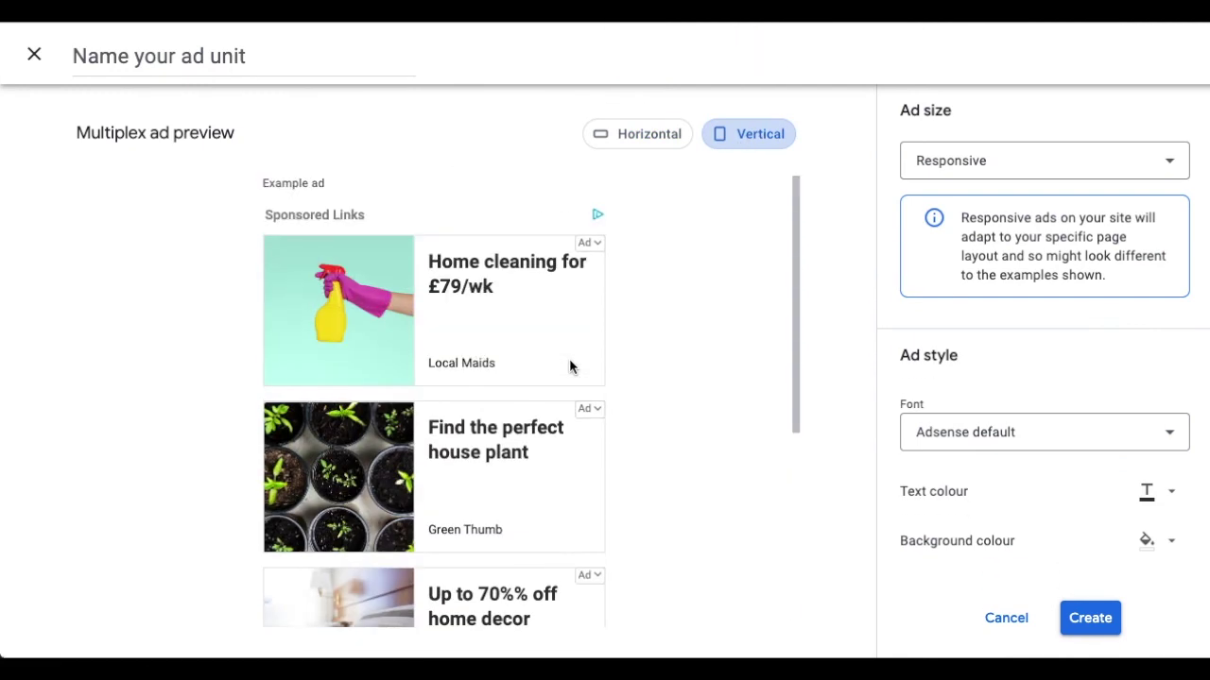
left_click(1108, 162)
left_click(1103, 209)
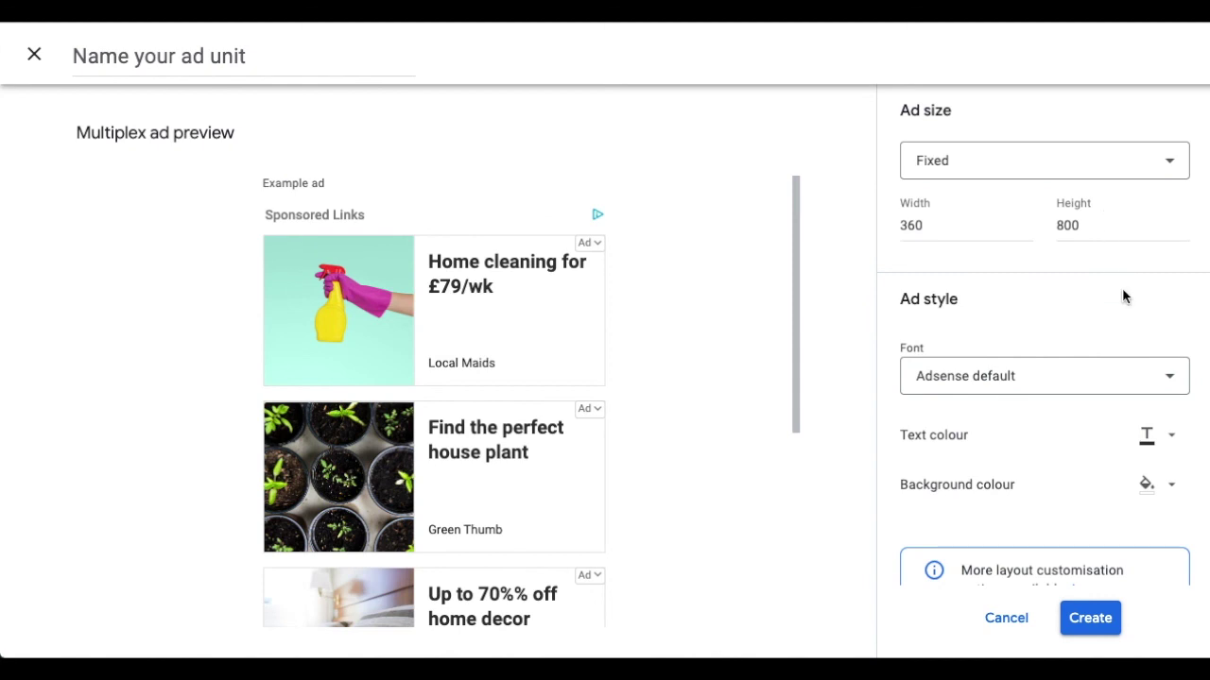
left_click(1141, 383)
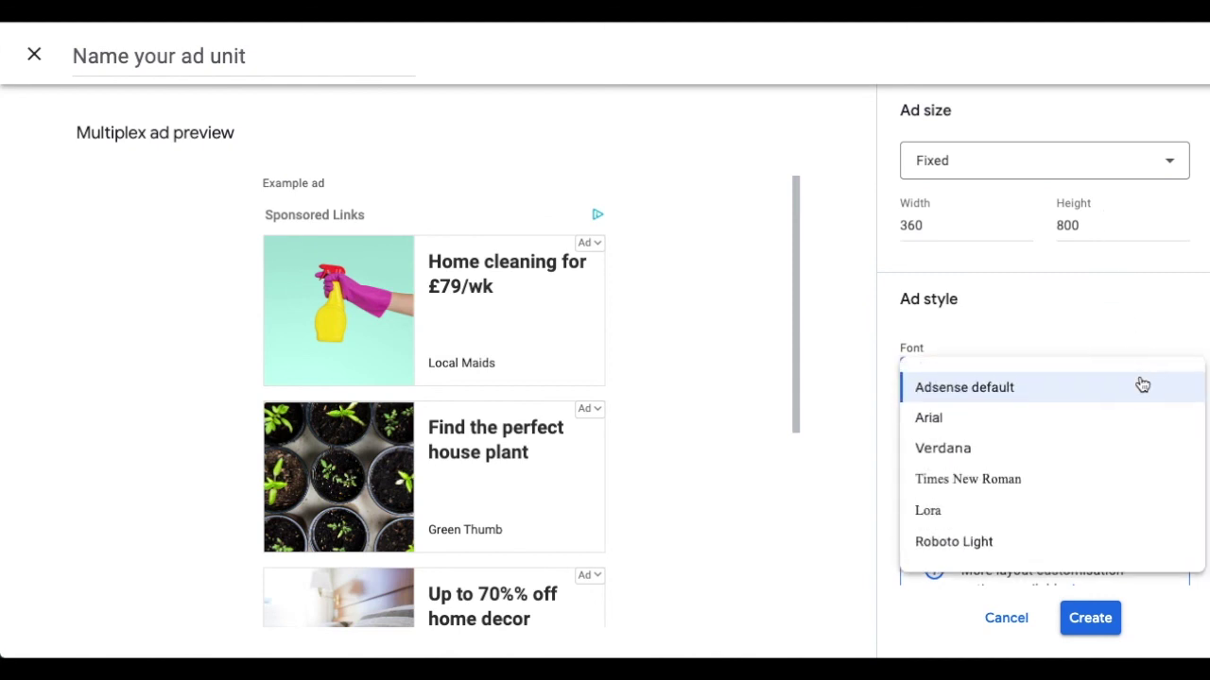